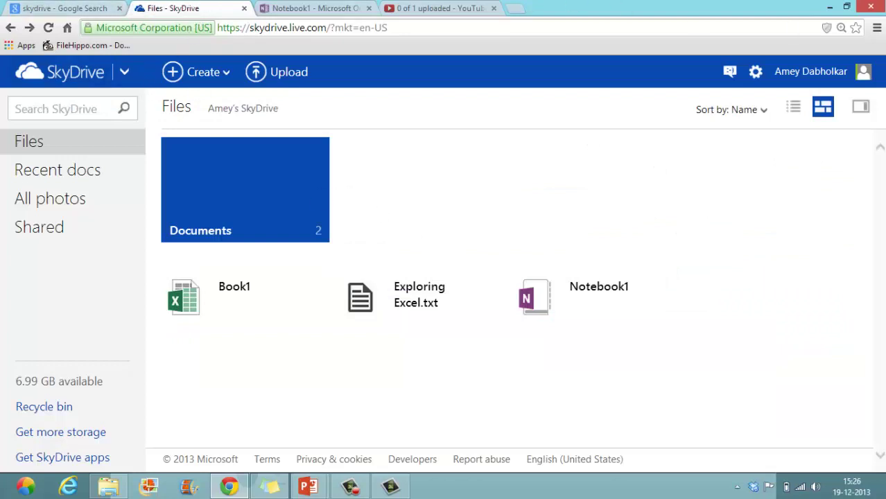
Review the file types that SkyDrive can create and the Info page of the open Notebook1
click(225, 74)
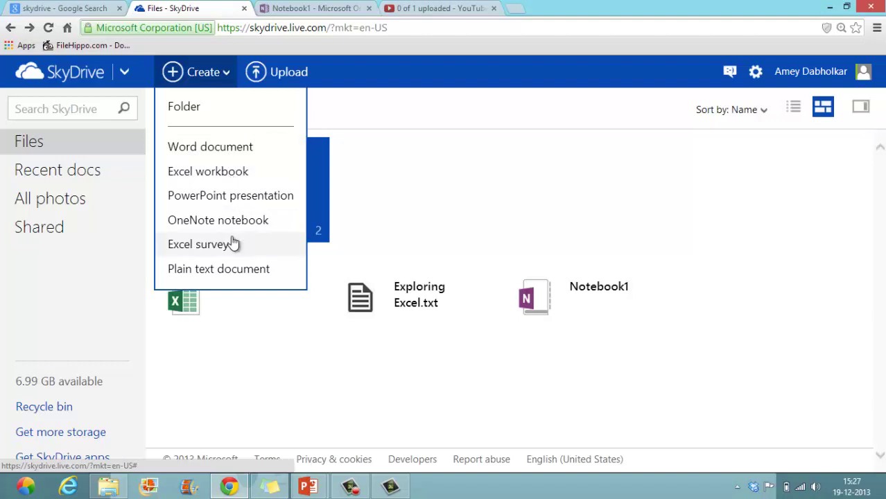
click(284, 9)
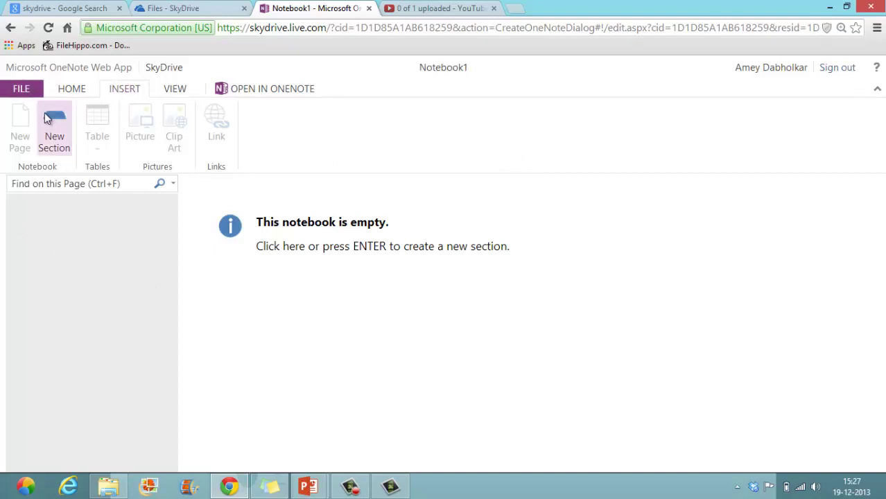
click(21, 90)
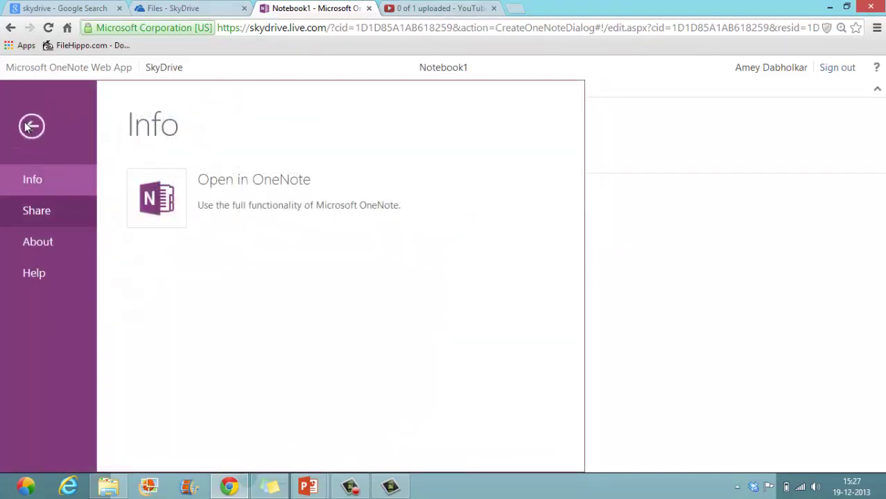
click(803, 199)
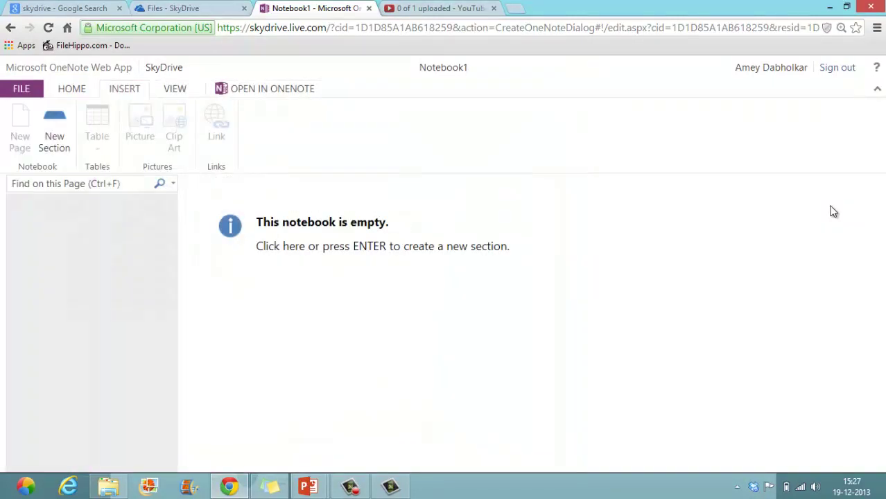
click(22, 90)
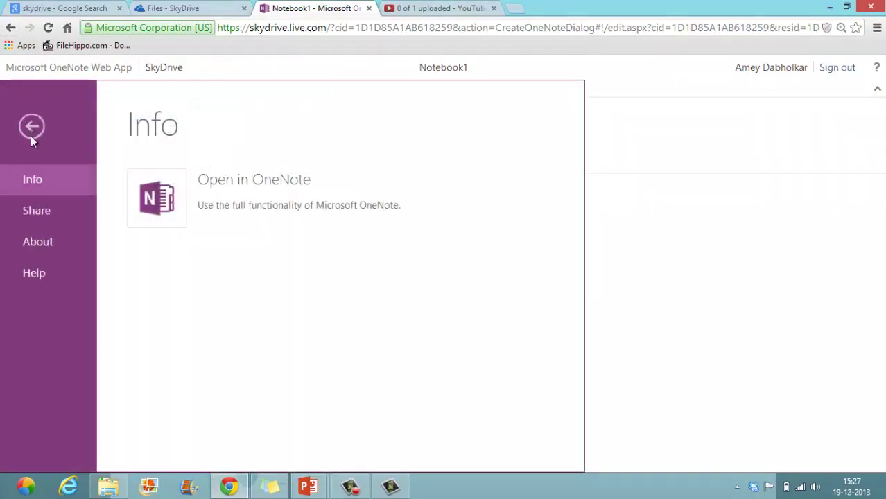
click(696, 150)
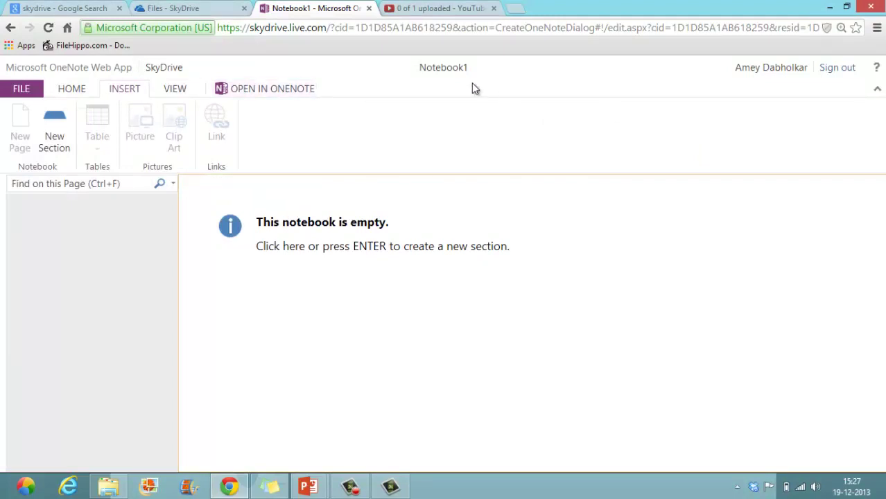
Locate Notebook1 among the SkyDrive files and look over the text formatting commands of the open notebook
click(192, 8)
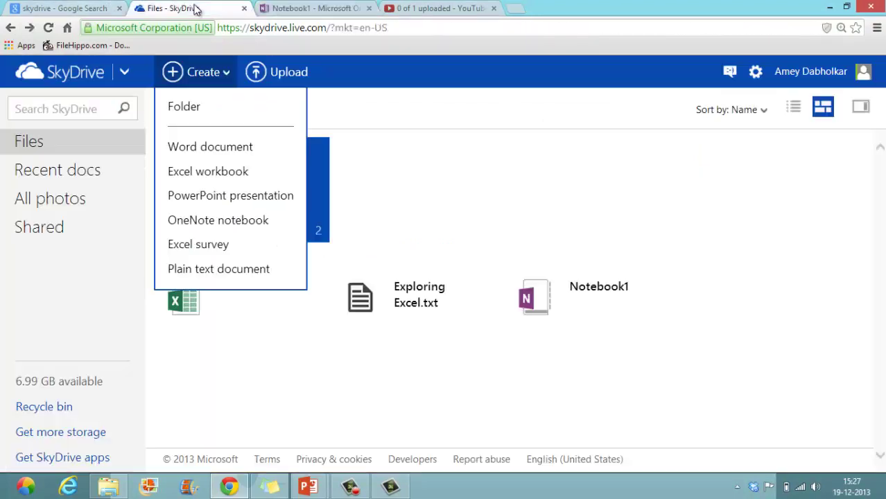
click(465, 205)
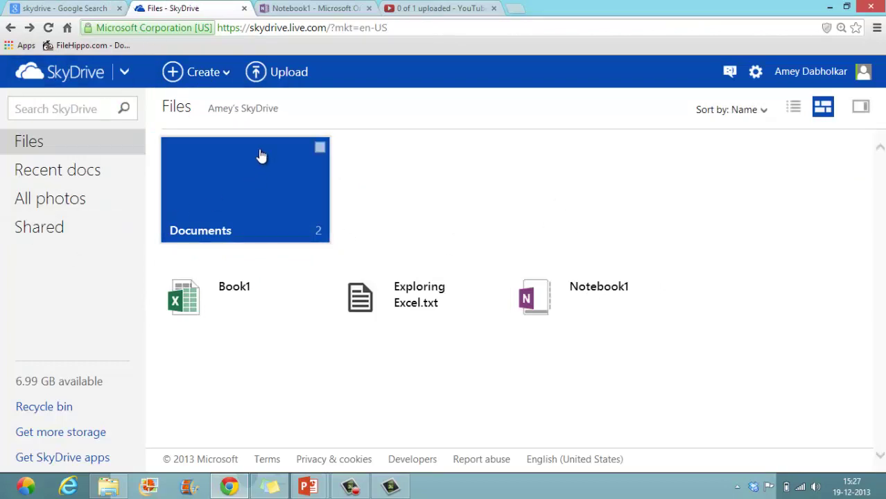
click(548, 296)
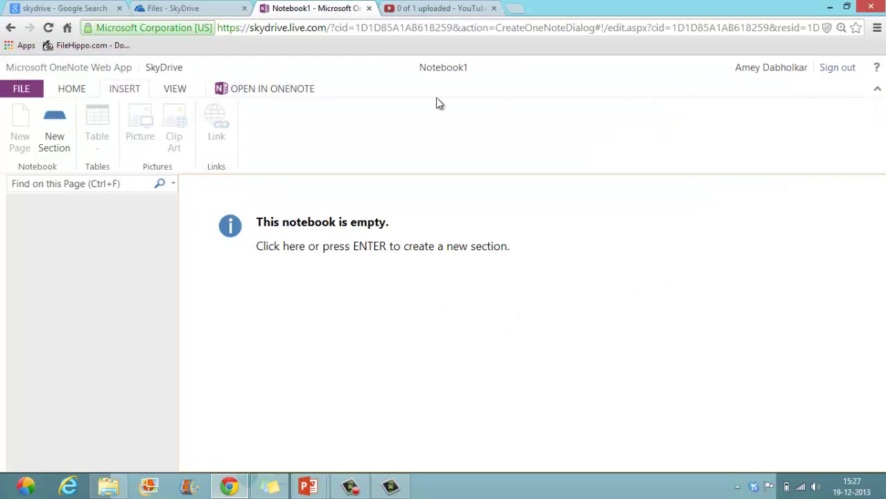
click(81, 91)
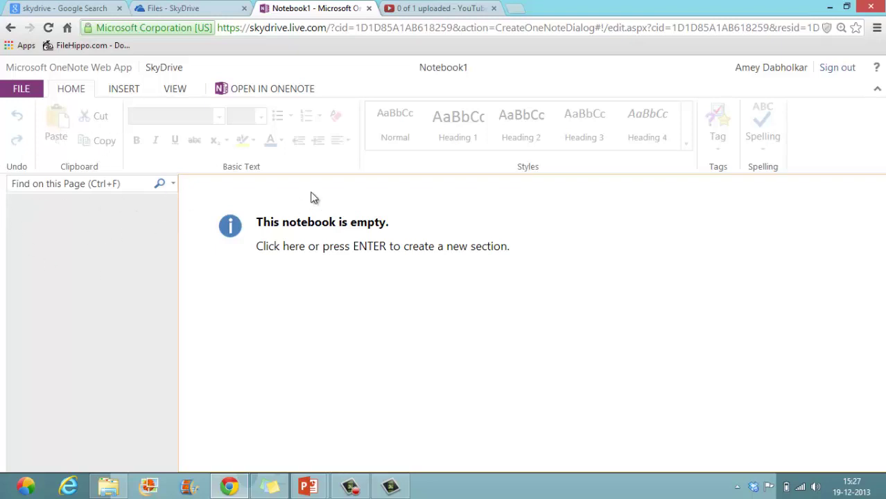
click(180, 9)
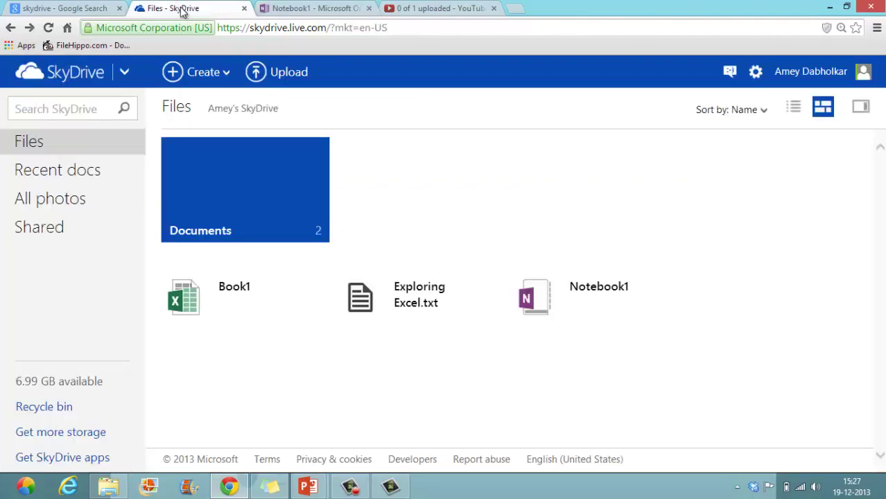
click(336, 7)
Open Notepad and write an outline with "OneNone" as heading, "Sections" below it and an indented "Page"
key(super+r)
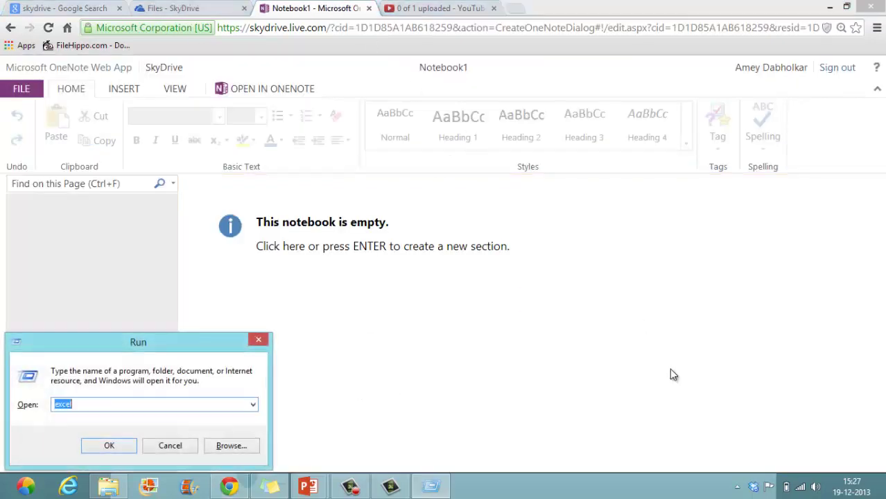
text(notepad)
key(Return)
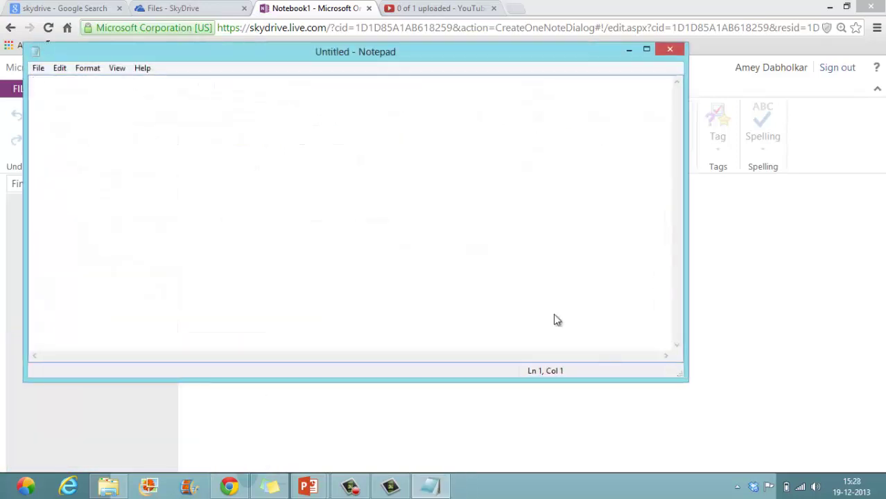
text(OneNone)
key(Return)
text(Sections)
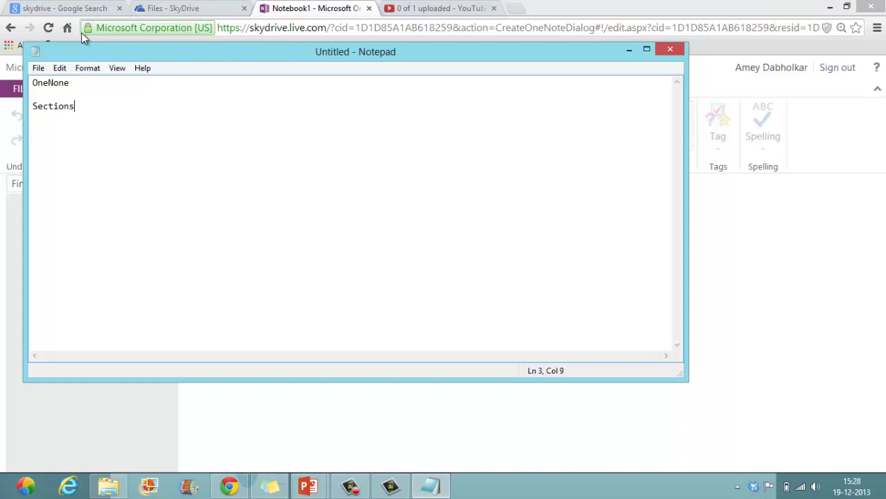
key(Return)
key(Tab)
text(Page)
key(Return)
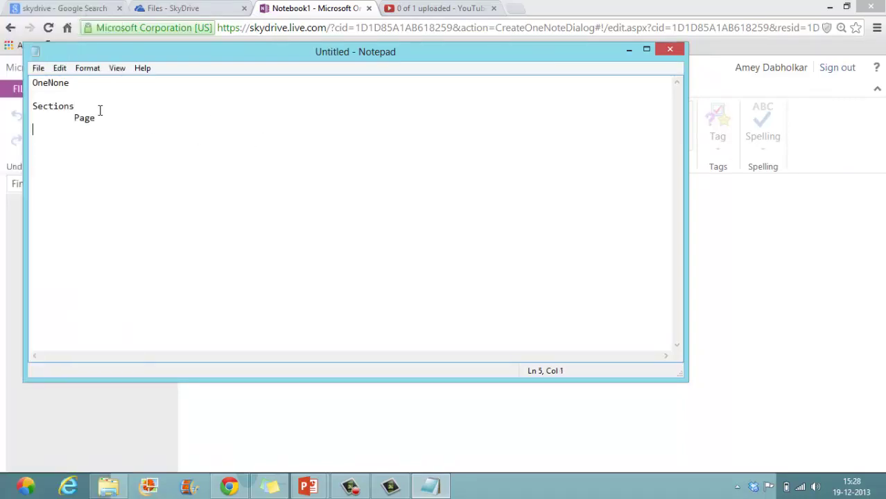
Indent the "Sections" and "Page" lines one level further and add "Contents" indented beneath "Page"
key(Tab)
click(73, 121)
key(Tab)
click(76, 96)
click(115, 119)
click(156, 129)
click(139, 118)
click(142, 131)
key(Tab)
key(Tab)
key(Tab)
text(Conten)
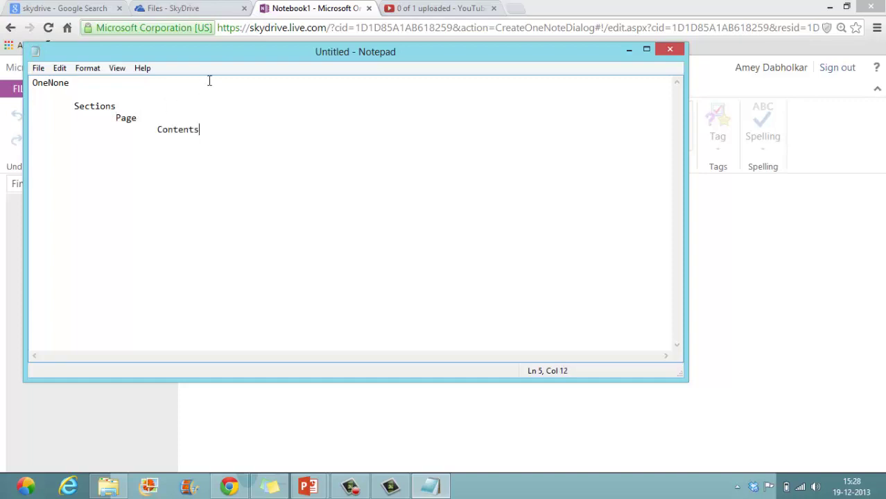
Highlight the Sections, Page and Contents levels of the outline and close Notepad without saving
key(ctrl+a)
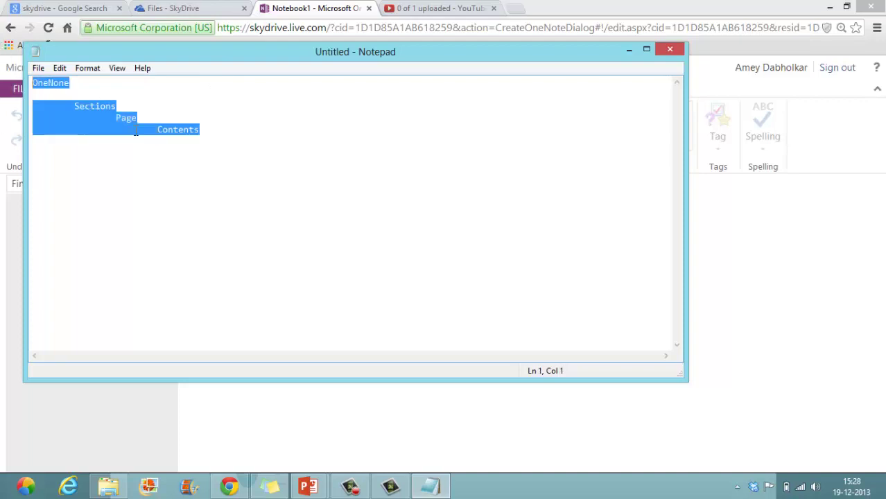
click(43, 116)
drag(69, 105, 80, 106)
shift+click(196, 134)
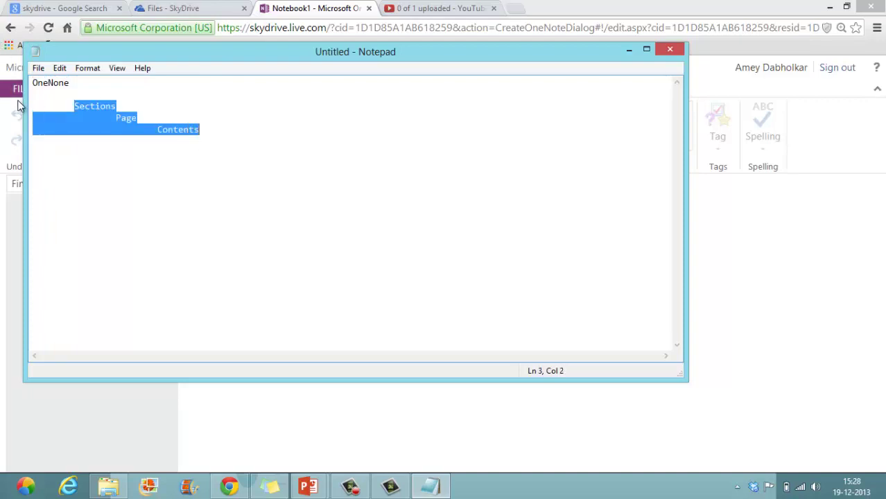
click(81, 109)
click(114, 118)
click(168, 130)
click(671, 50)
click(478, 244)
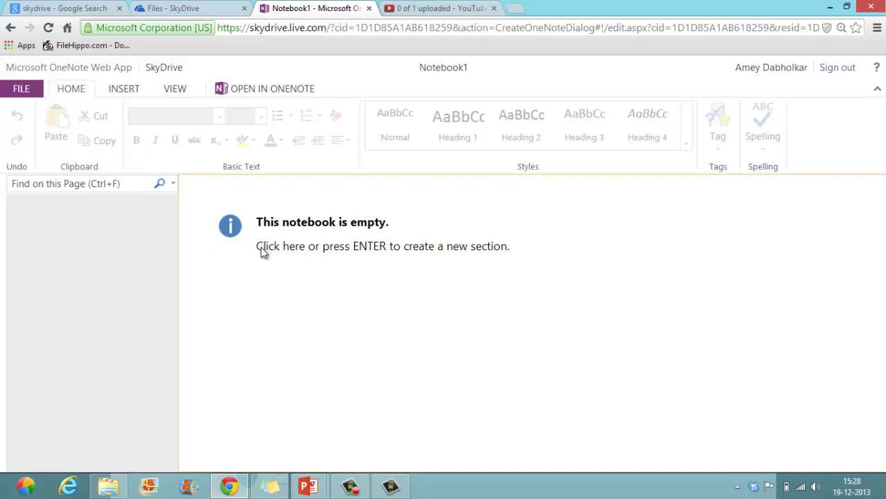
Create a section named "Accounts" in the empty notebook and display the insert commands
click(418, 258)
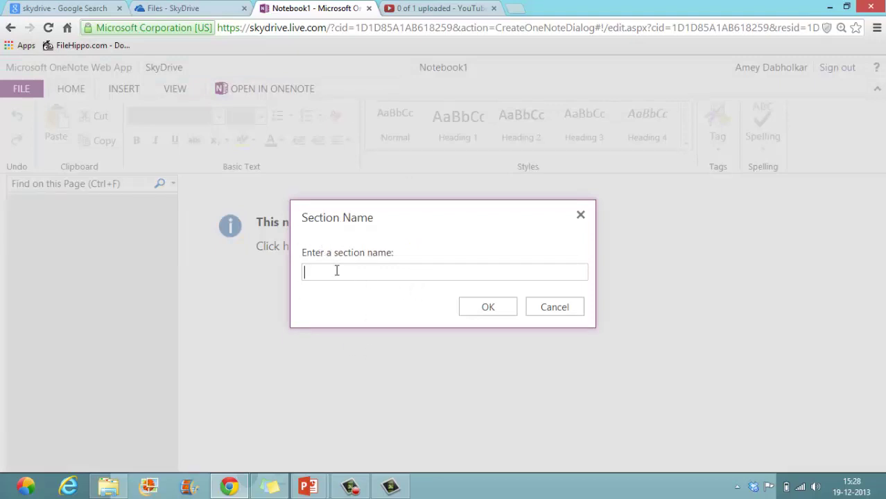
text(Accounts)
click(493, 306)
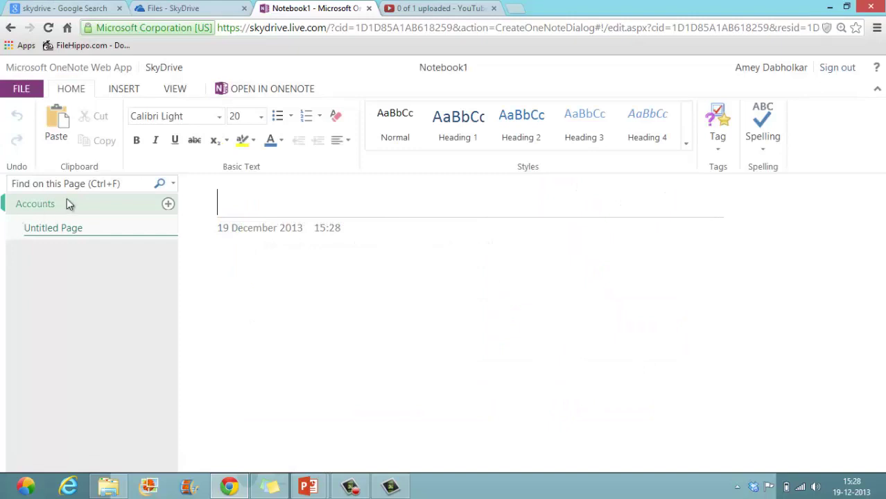
click(134, 91)
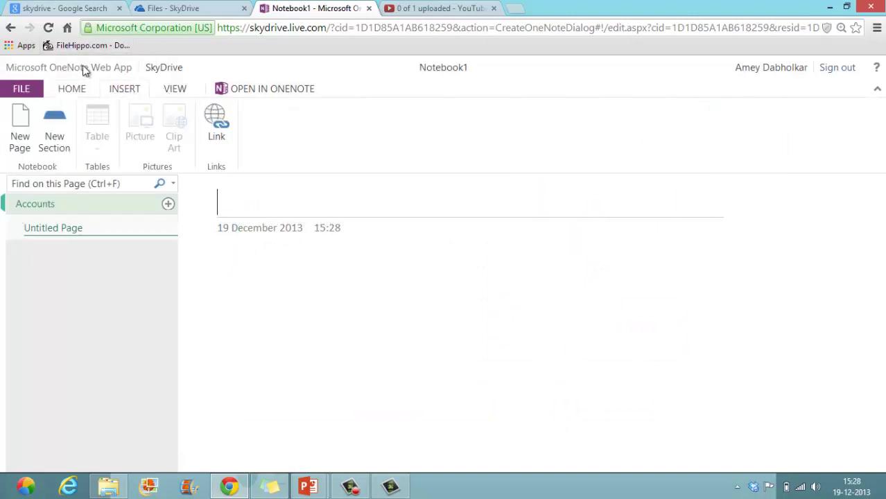
right_click(72, 224)
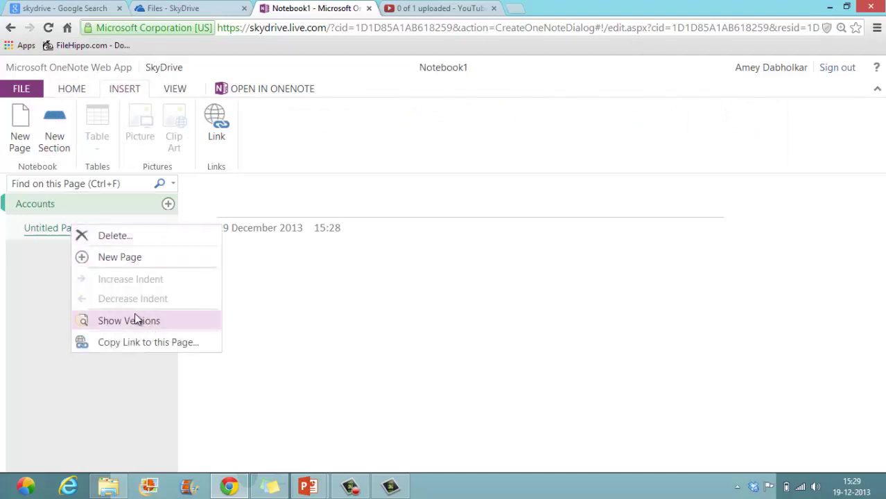
click(65, 232)
text(s)
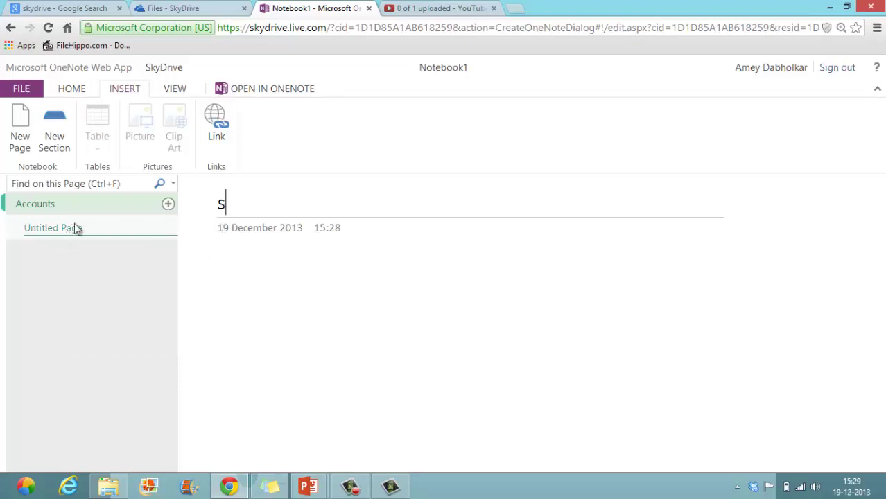
key(BackSpace)
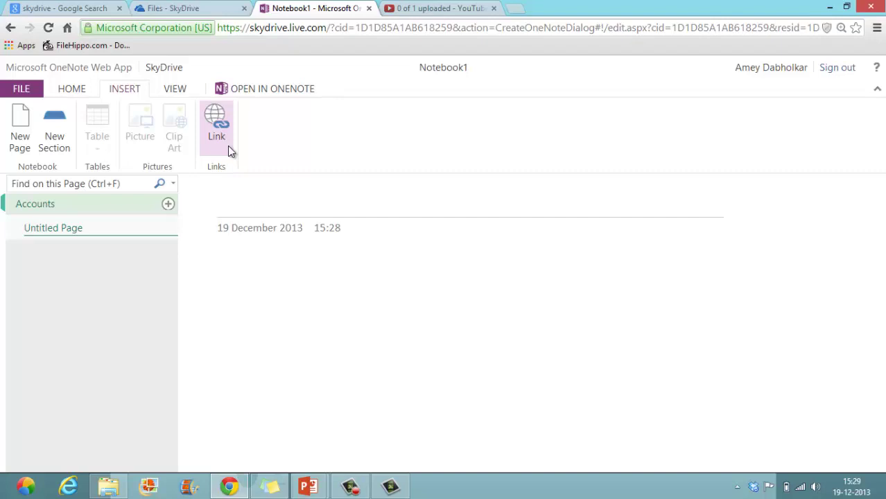
Title the untitled page in the Accounts section "Depreciation"
text(Depri)
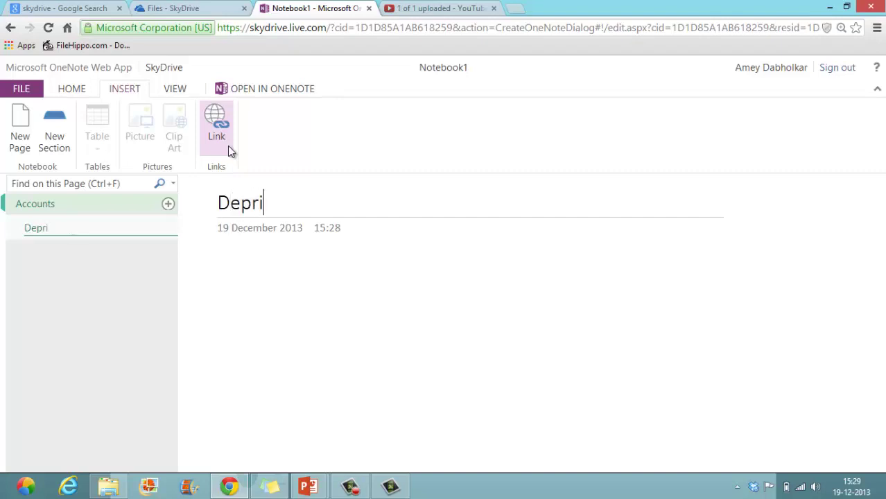
text(ciation)
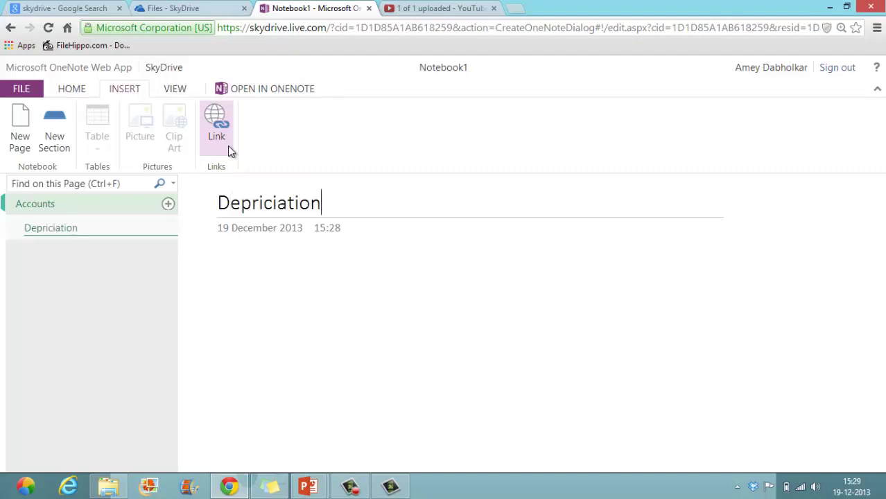
click(267, 204)
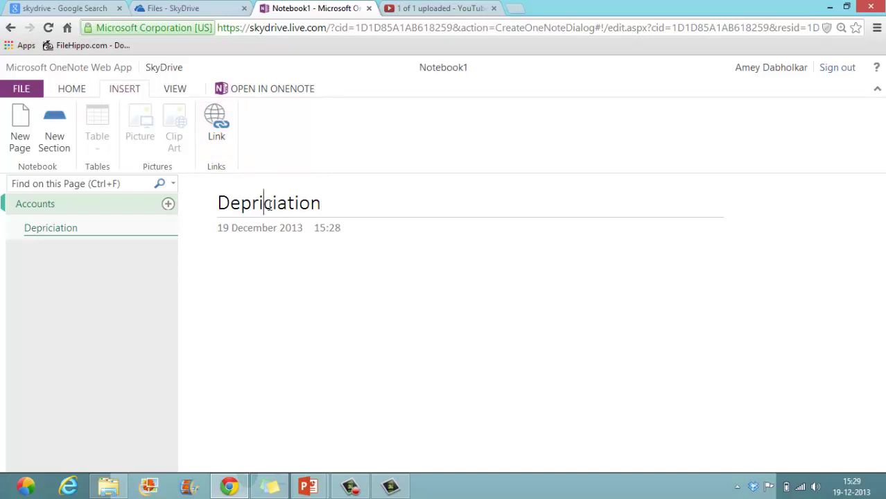
key(BackSpace)
text(e)
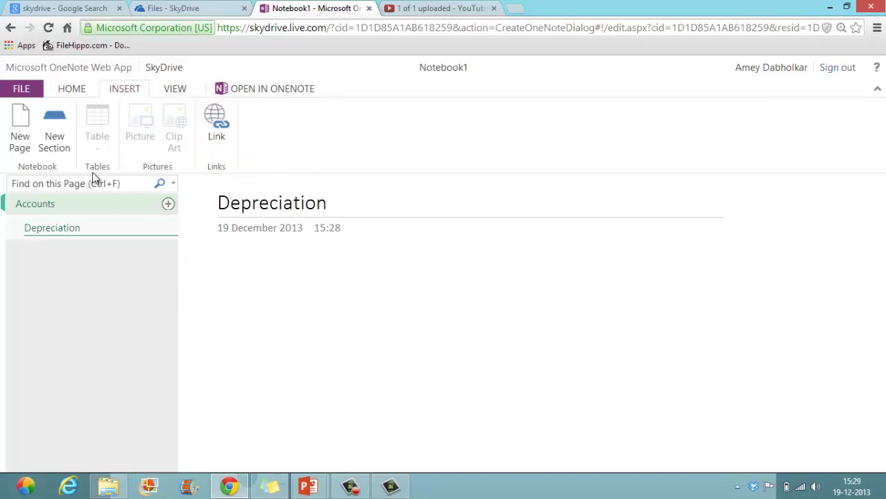
Add a second page titled "Final Accounts" to the Accounts section and place the cursor in its body
click(28, 139)
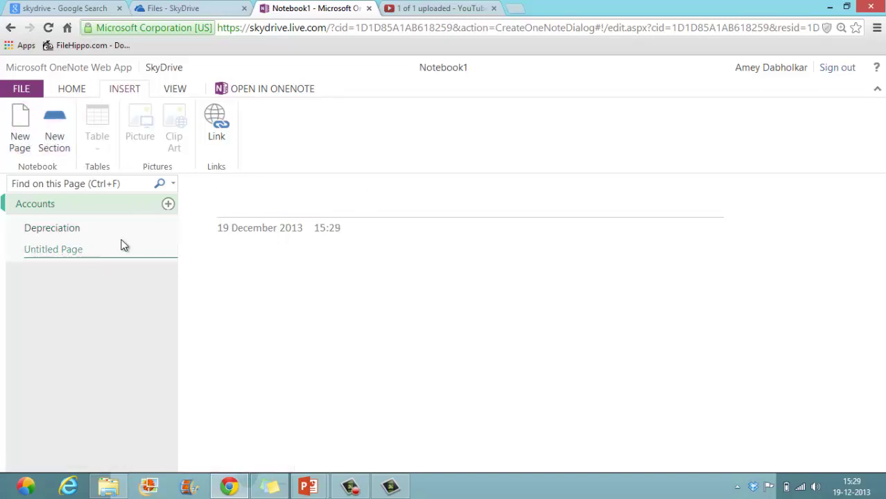
text(Final )
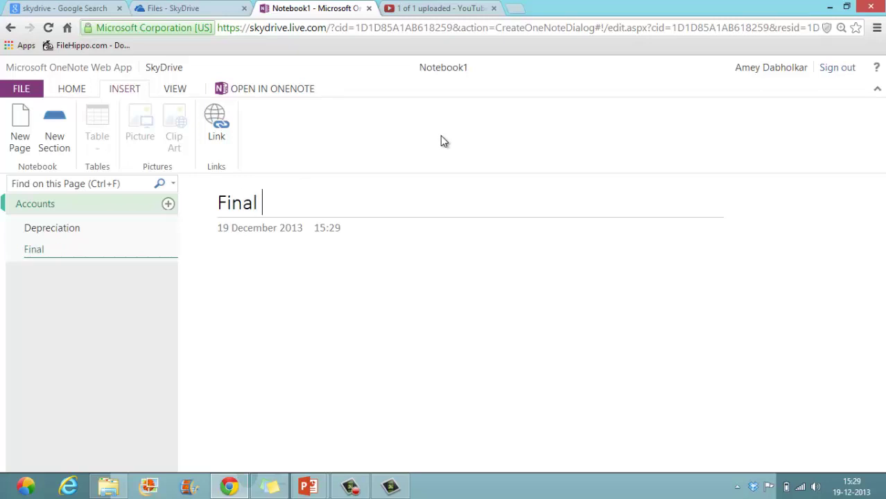
text(Accouns)
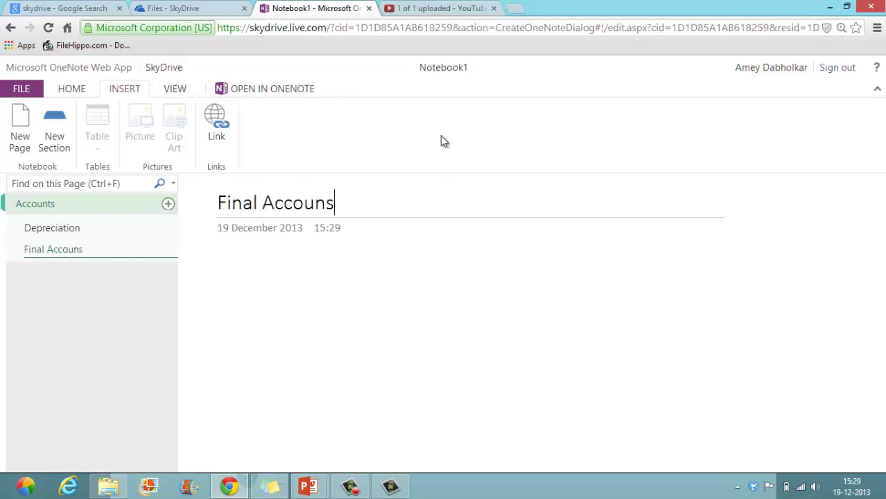
key(BackSpace)
text(ts)
click(186, 275)
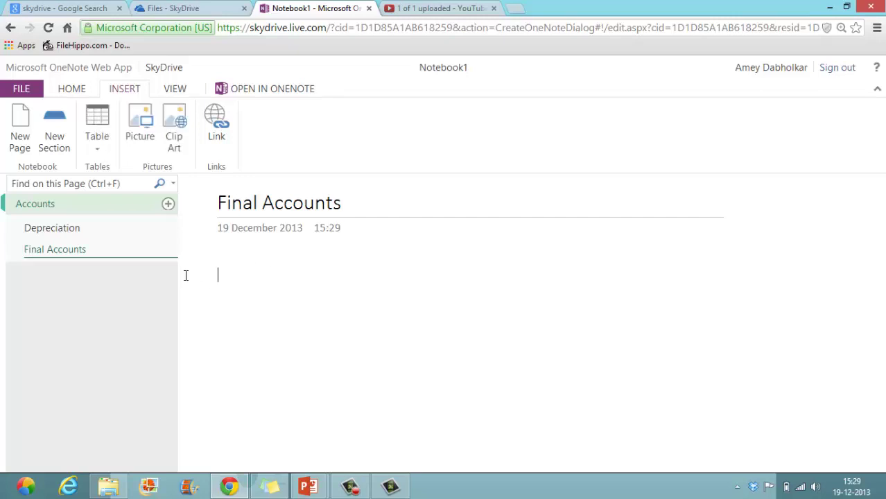
Write "Depreciation means reduction In value of fixed asset.." in the body of the Depreciation page, correcting the spelling of "fixed"
click(108, 223)
click(113, 244)
click(111, 229)
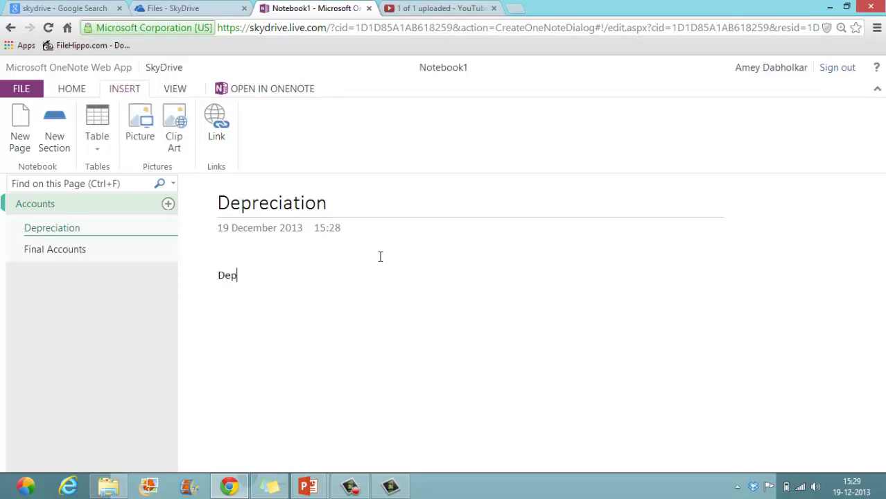
text(eciation means)
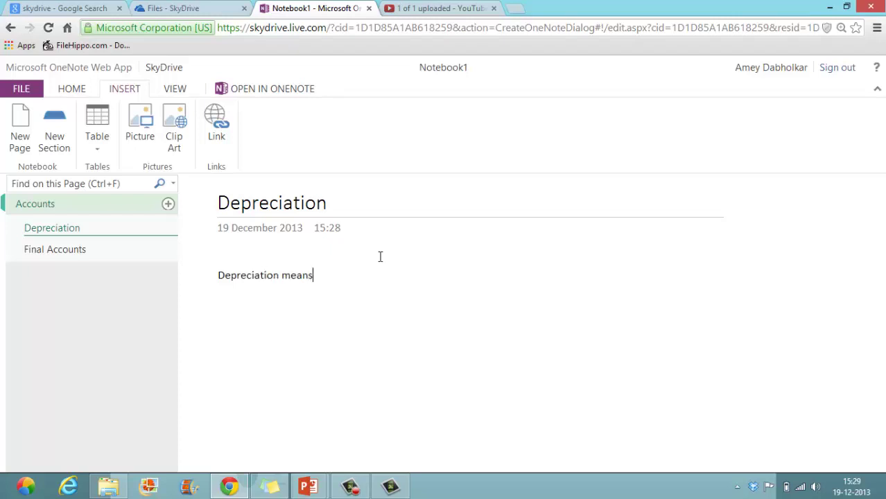
text( re)
key(BackSpace)
text(reduction In value of fi)
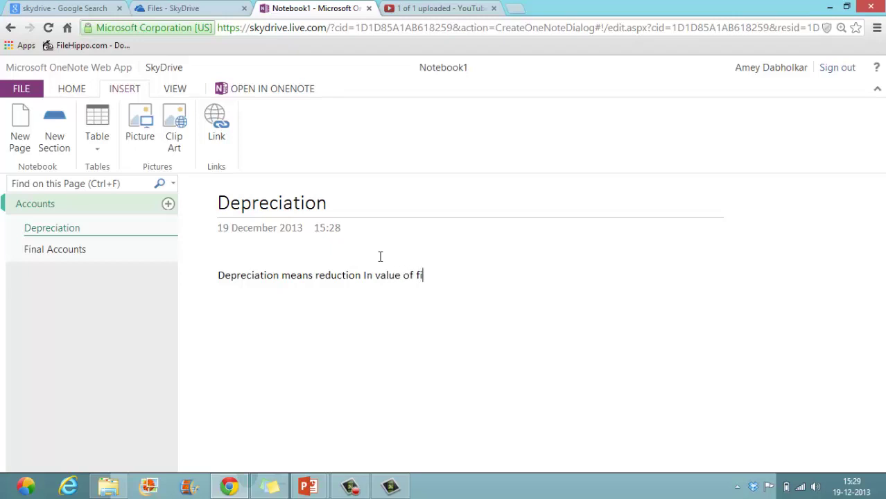
text(sset..)
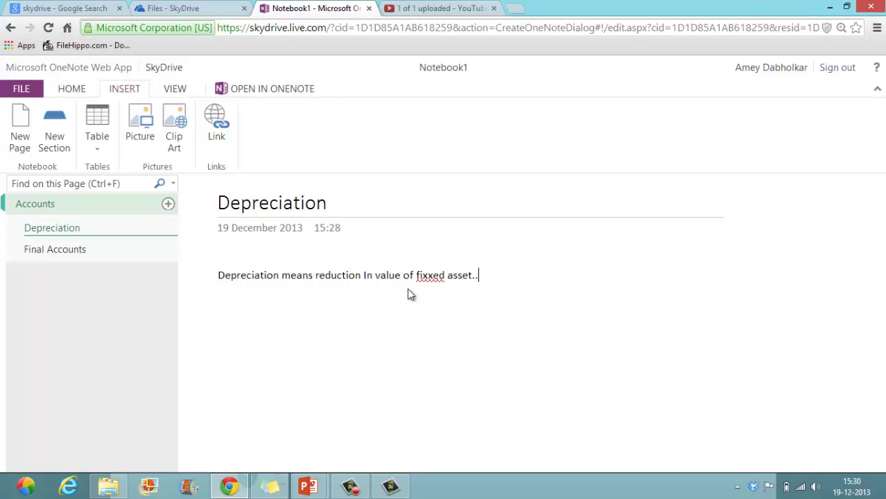
click(433, 275)
key(BackSpace)
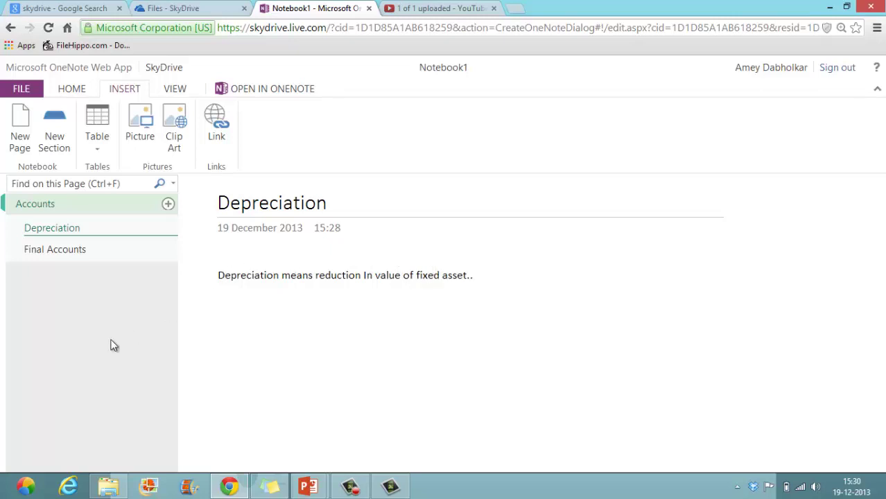
Create a second section named "Maths" in the notebook
click(91, 255)
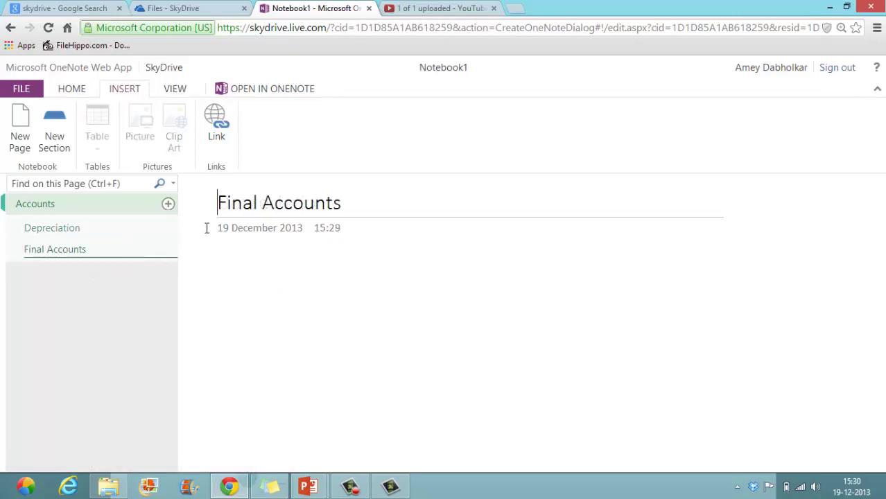
click(60, 134)
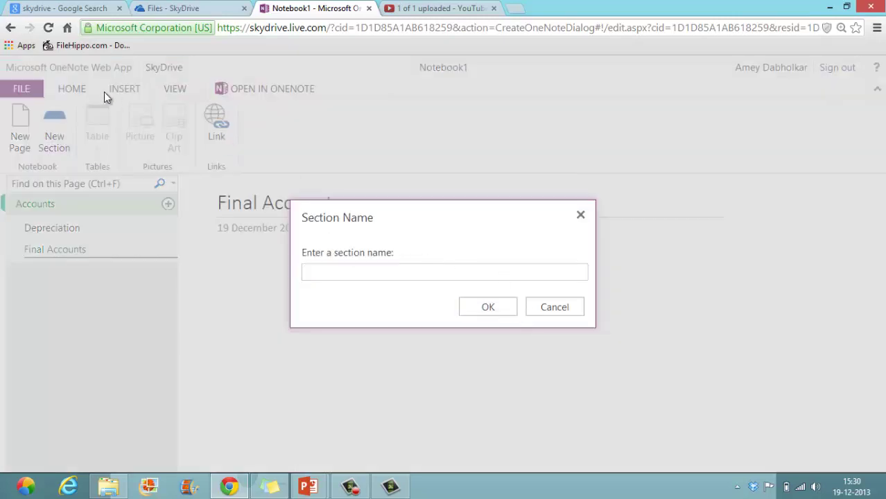
text(Maths)
click(489, 311)
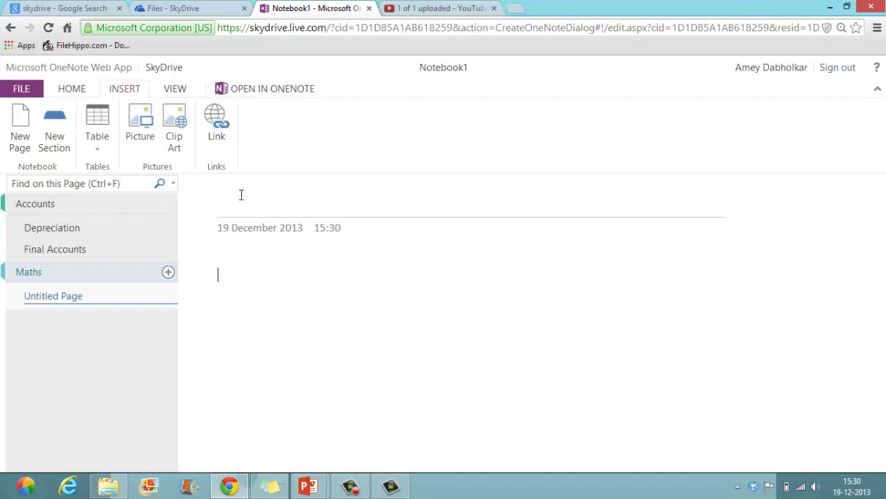
Title the untitled page in the Maths section "Permutations combinations"
text(Per)
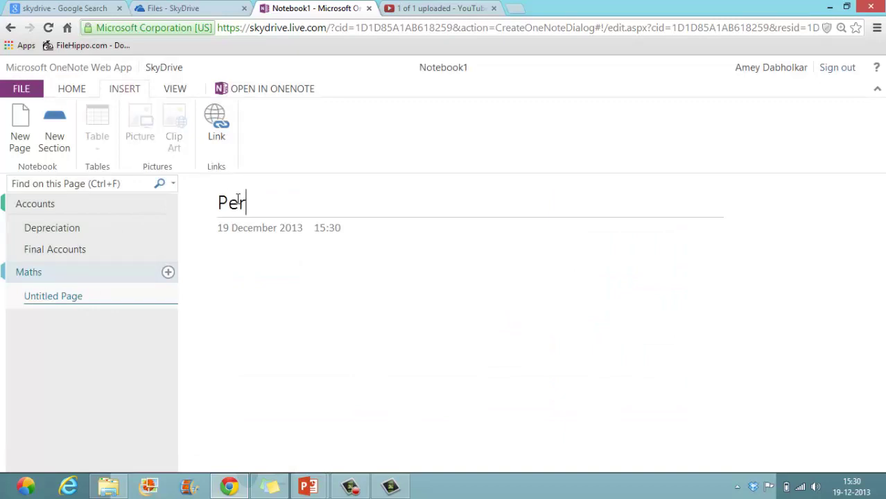
text(mutai)
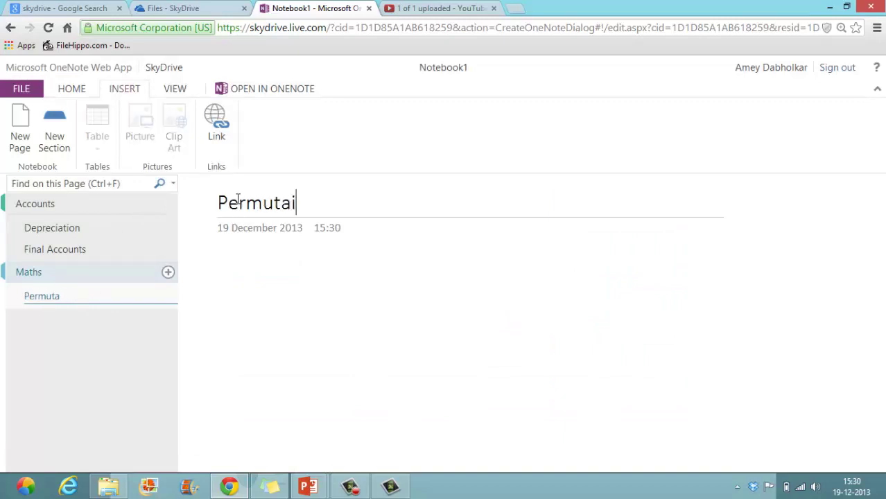
key(BackSpace)
text(tions)
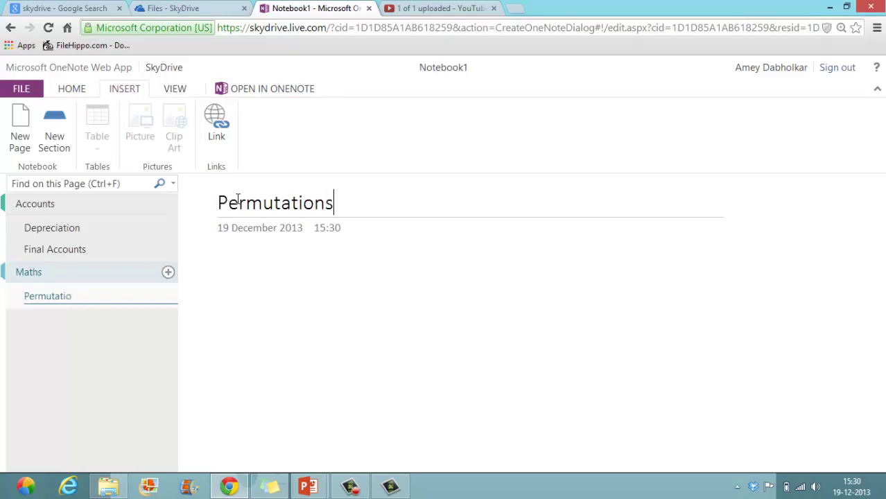
text( combi)
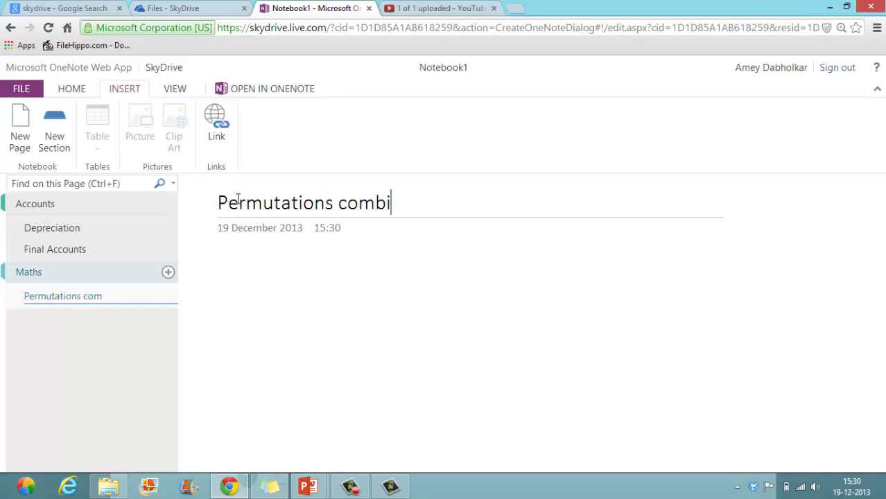
text(nations)
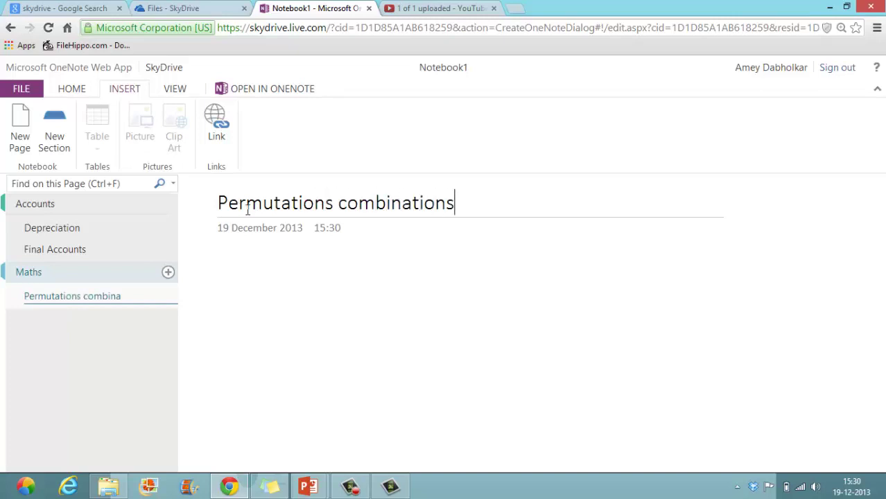
key(Return)
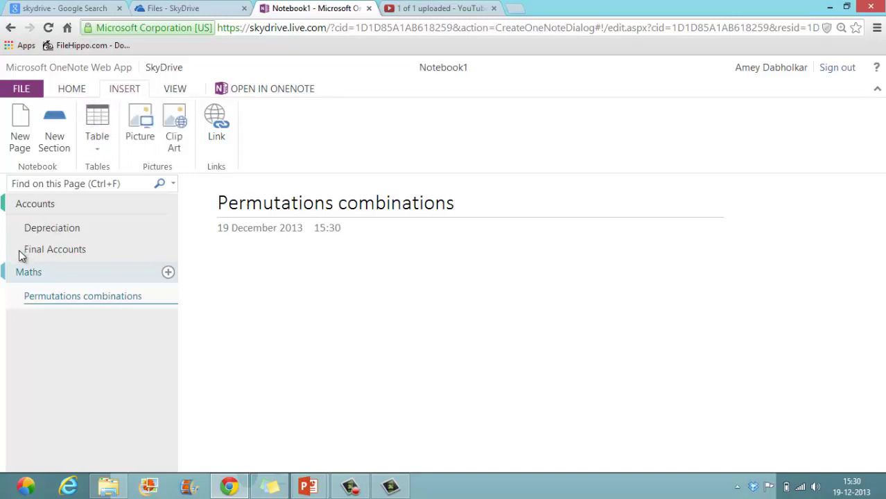
Collapse and re-expand the Accounts section's page list, viewing the pages of both sections
click(13, 220)
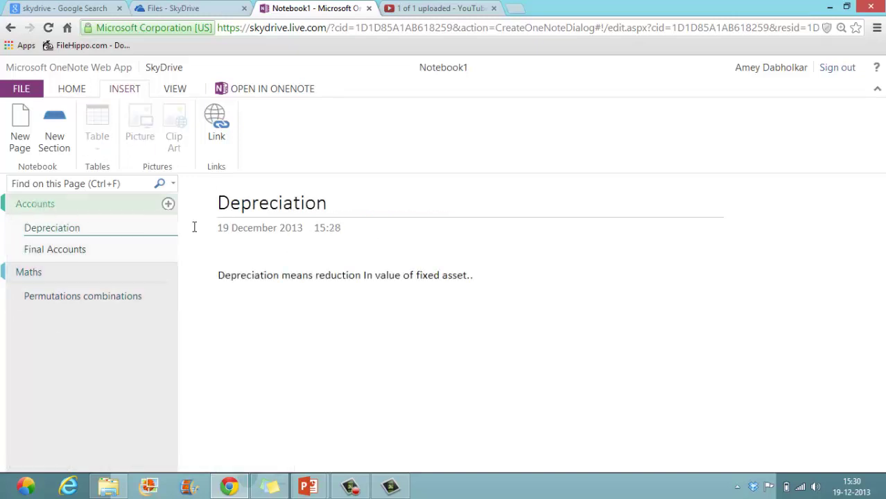
click(3, 209)
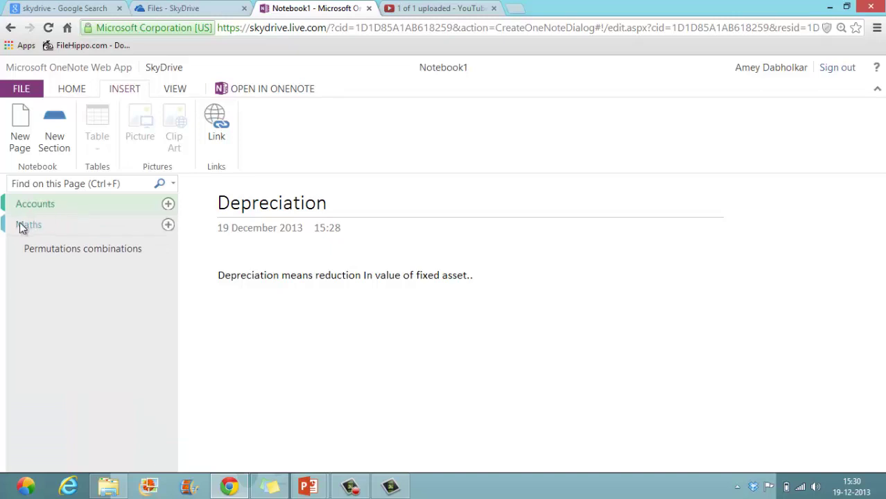
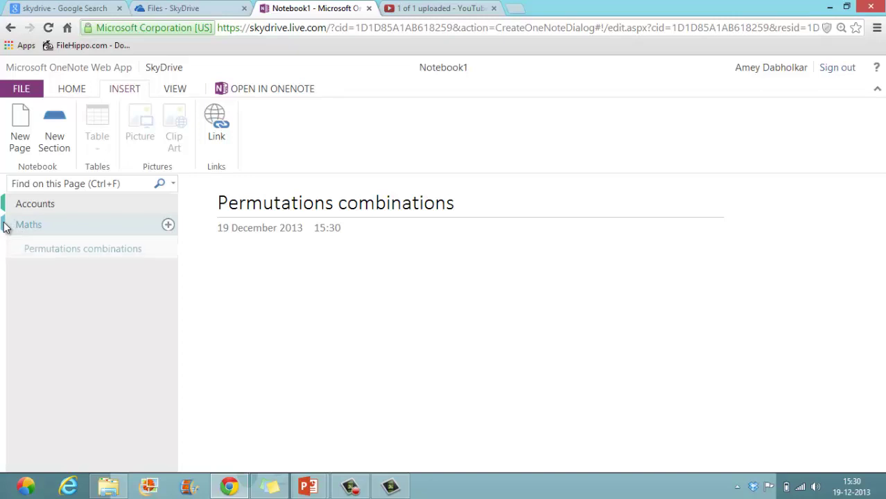
click(20, 211)
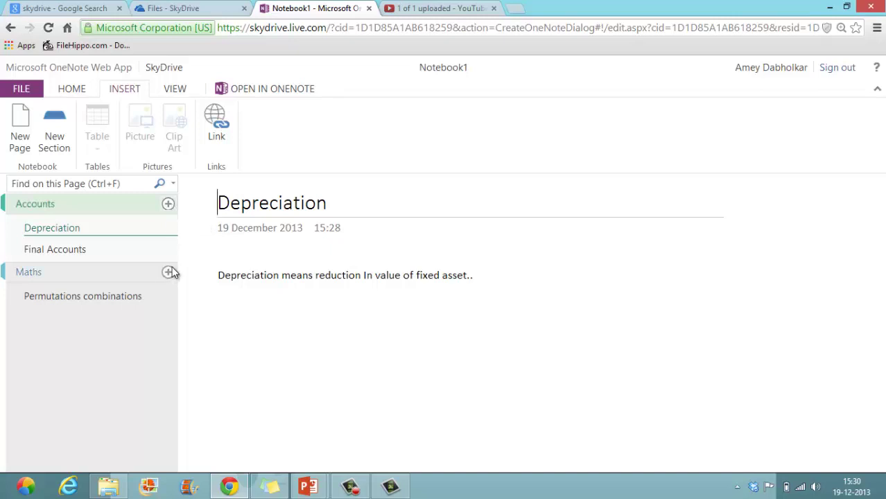
Add a new untitled page to the Accounts section and permanently delete it
click(168, 204)
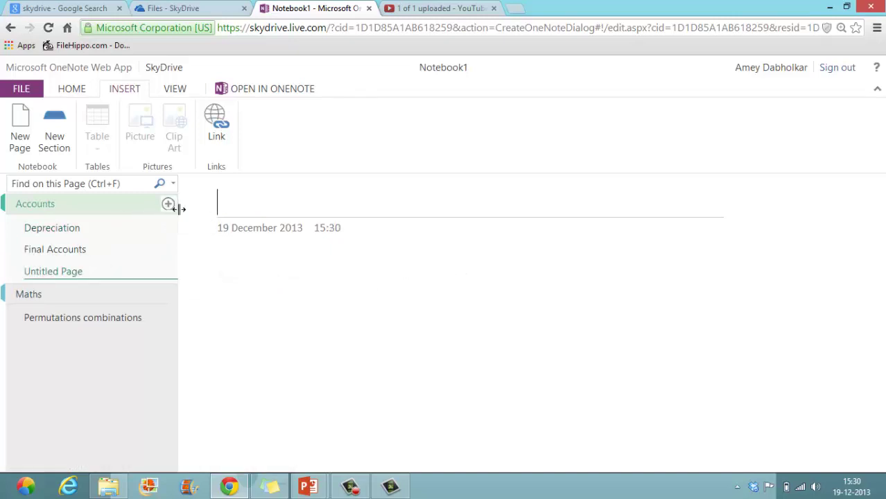
right_click(67, 276)
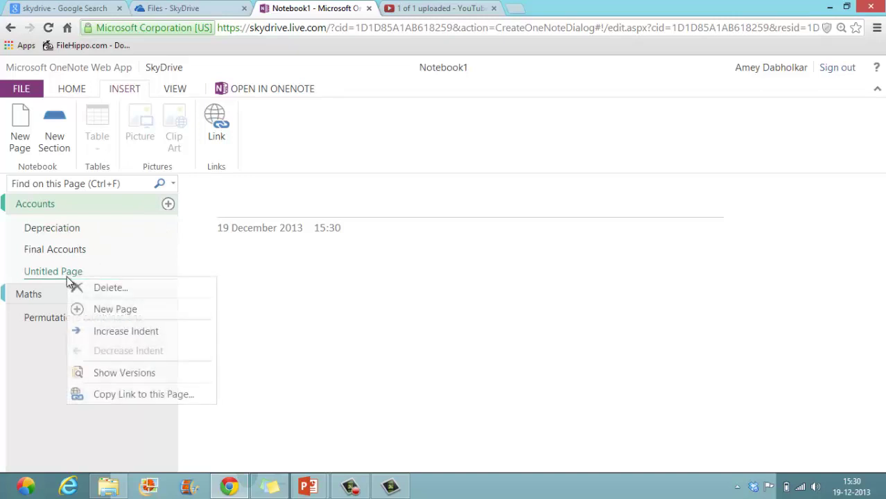
click(111, 288)
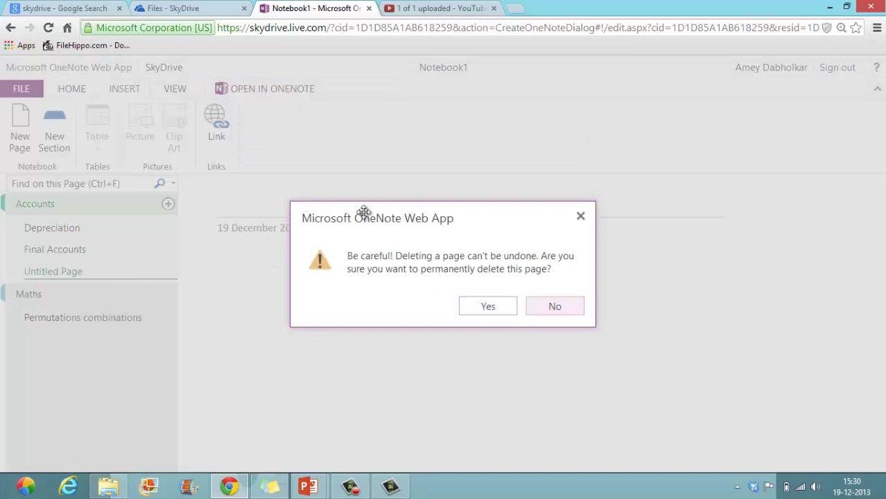
click(482, 302)
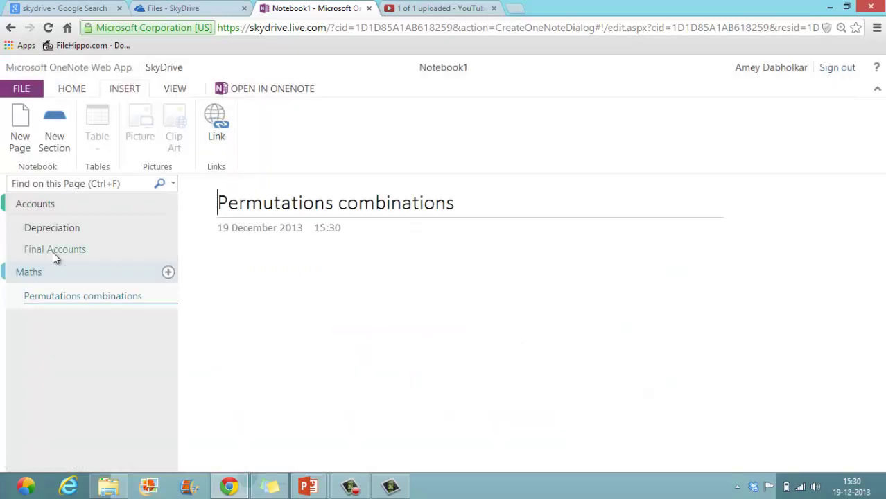
Look through the notebook's Info, Share, About and Help options and return to the page
click(19, 92)
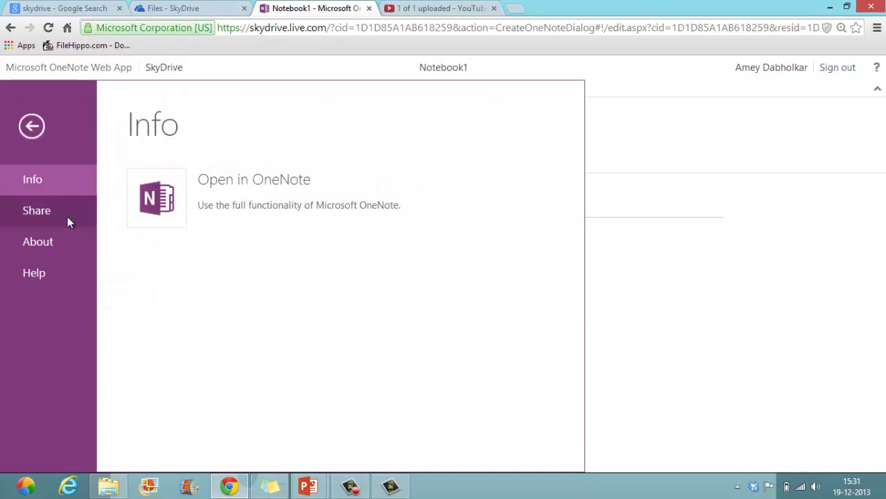
click(71, 207)
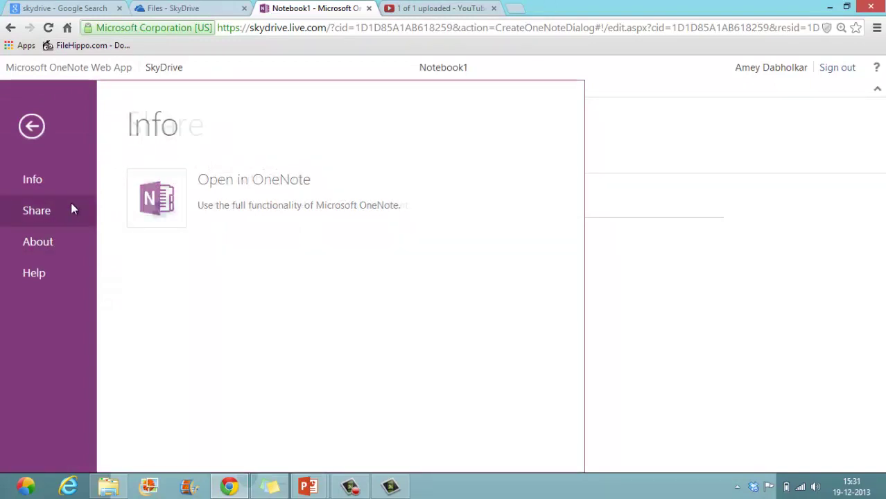
click(28, 244)
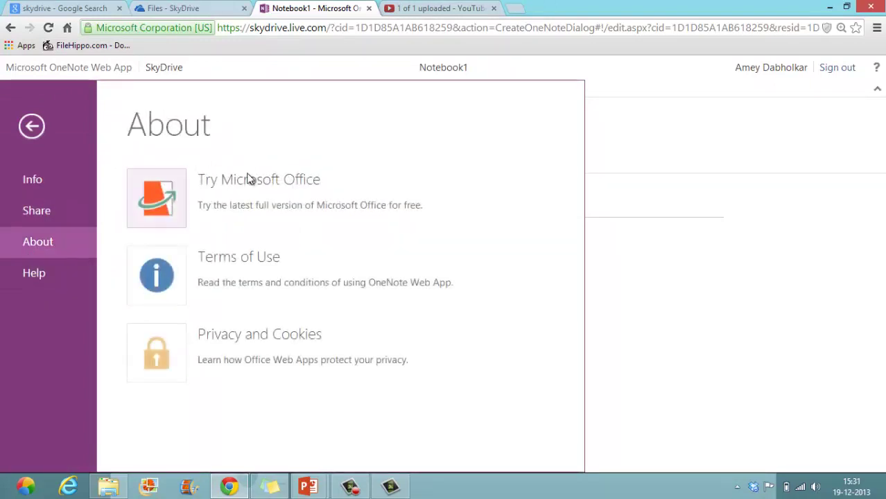
click(69, 270)
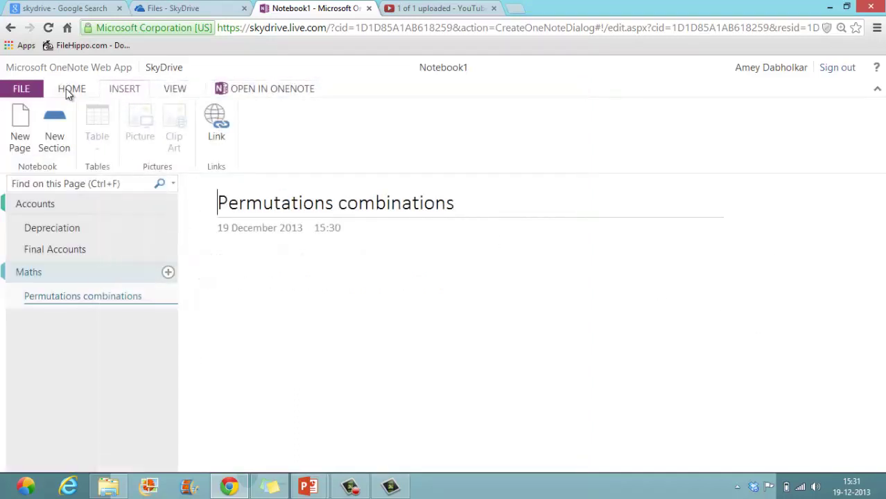
Display the text formatting commands and place the cursor in the body of the Permutations combinations page
click(68, 91)
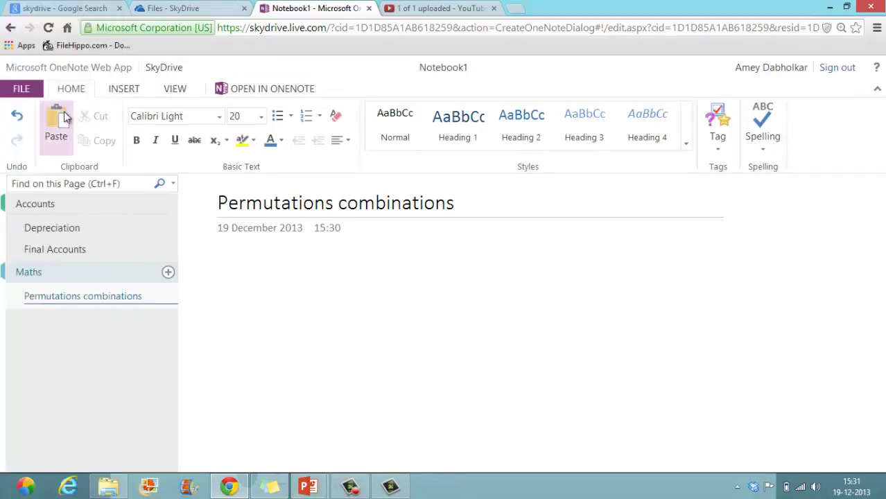
click(287, 280)
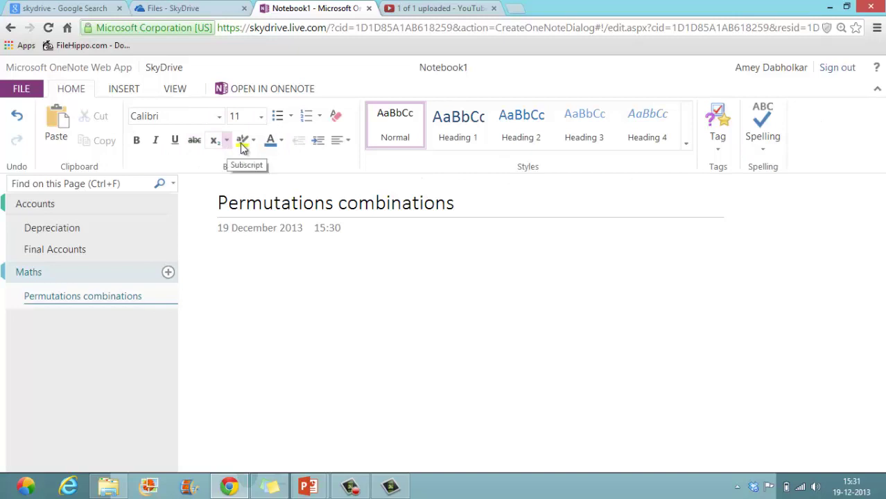
Try to tag the empty body line of the Permutations combinations page as To Do and Important
click(721, 149)
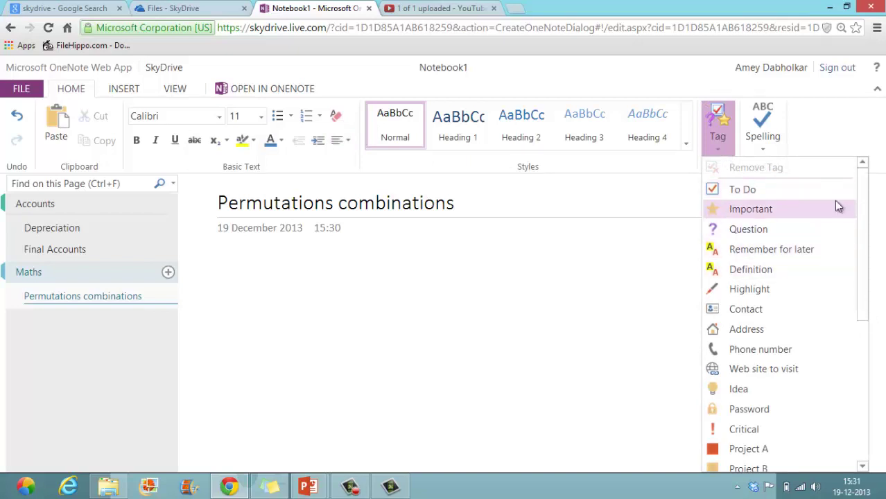
click(783, 191)
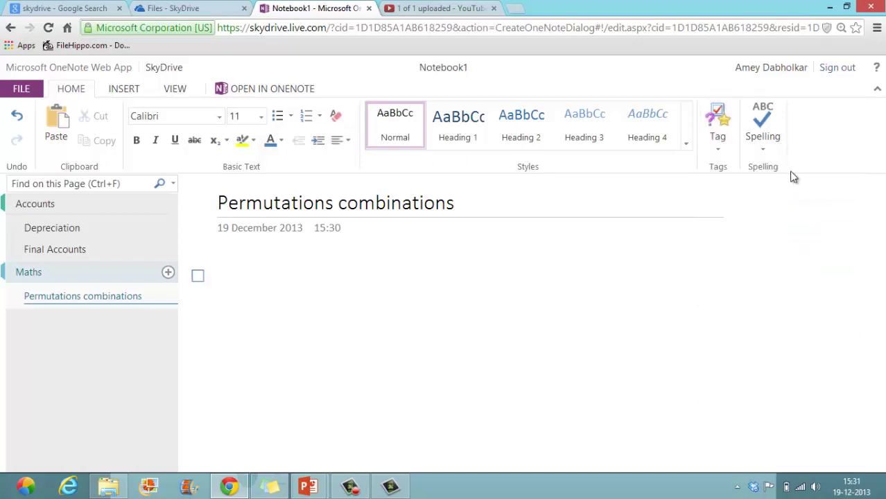
click(708, 147)
click(710, 208)
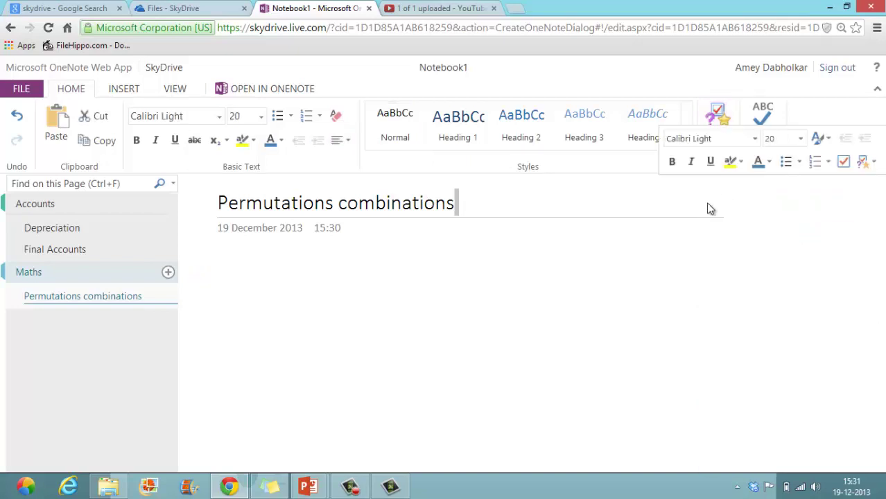
Enter "dfdf" in the body of the Permutations combinations page and tag the line as To Do, Important and Question
click(237, 262)
text(dfd)
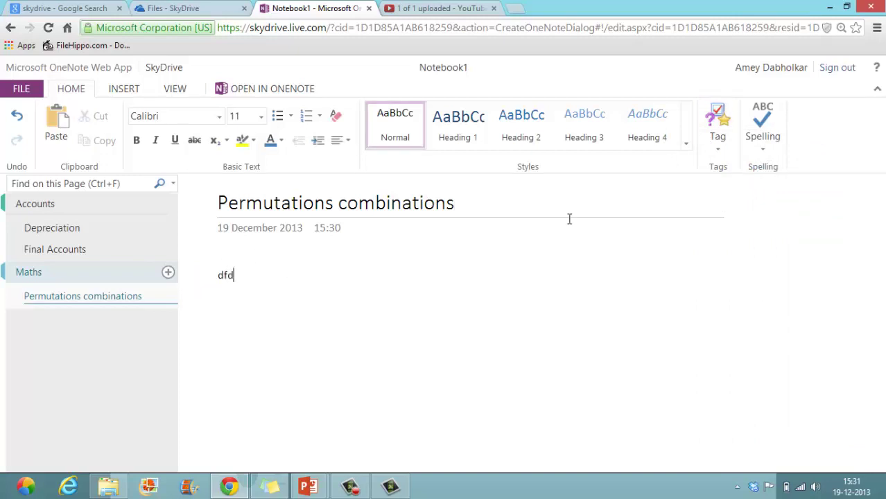
text(f)
click(725, 143)
click(750, 193)
click(717, 147)
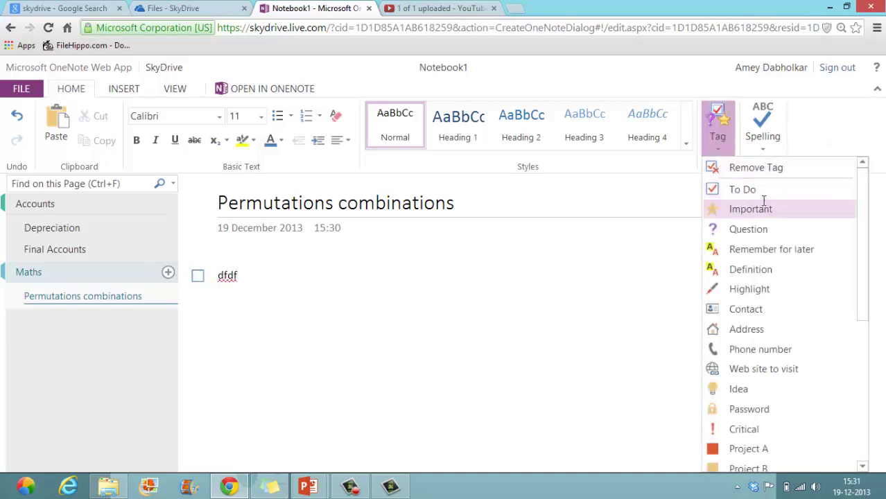
click(739, 209)
click(736, 147)
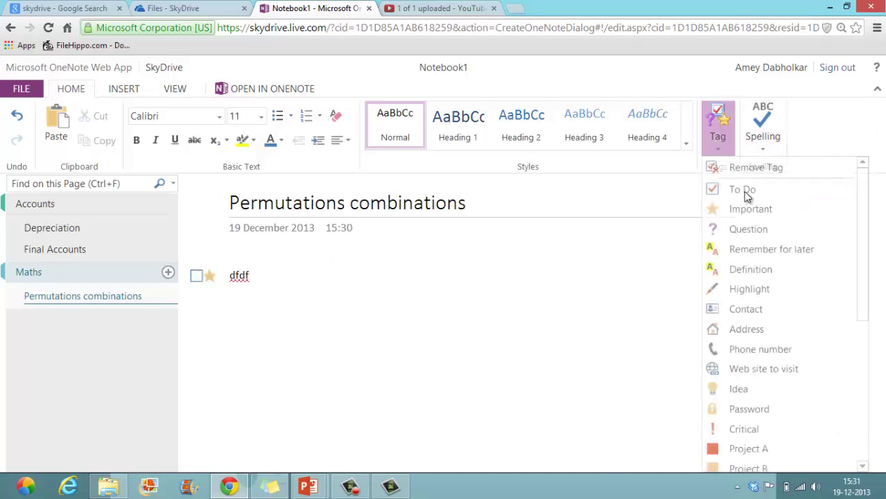
click(741, 229)
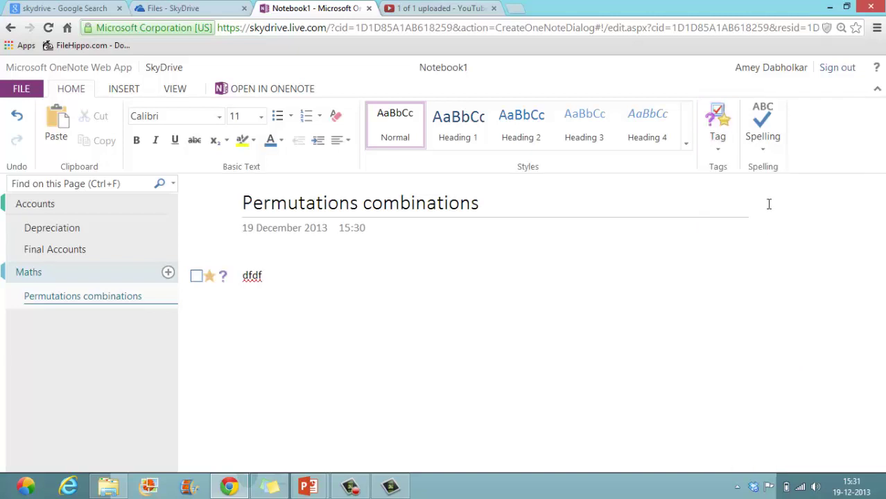
Tag the "dfdf" line as Remember for later, Contact and Music to listen to
click(726, 139)
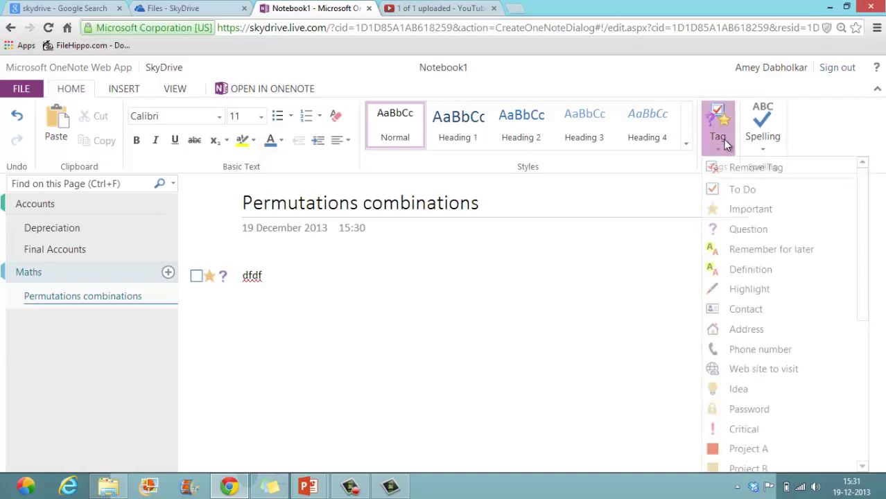
click(774, 251)
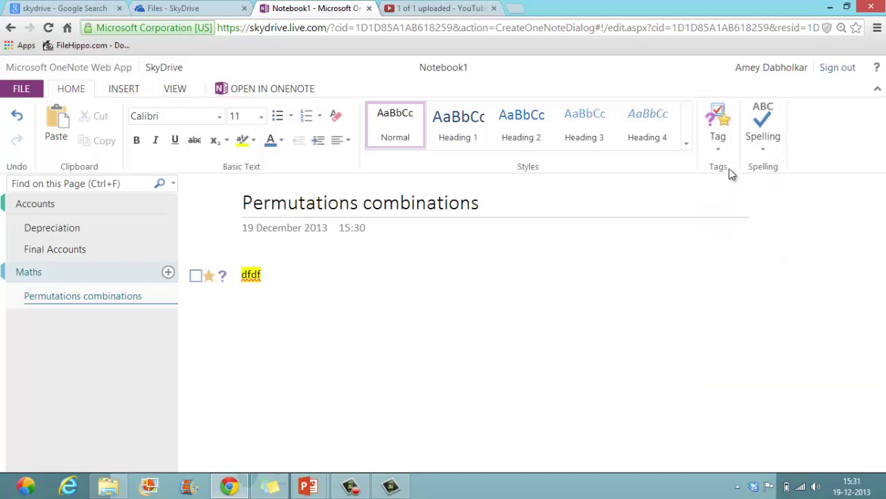
click(718, 138)
click(770, 308)
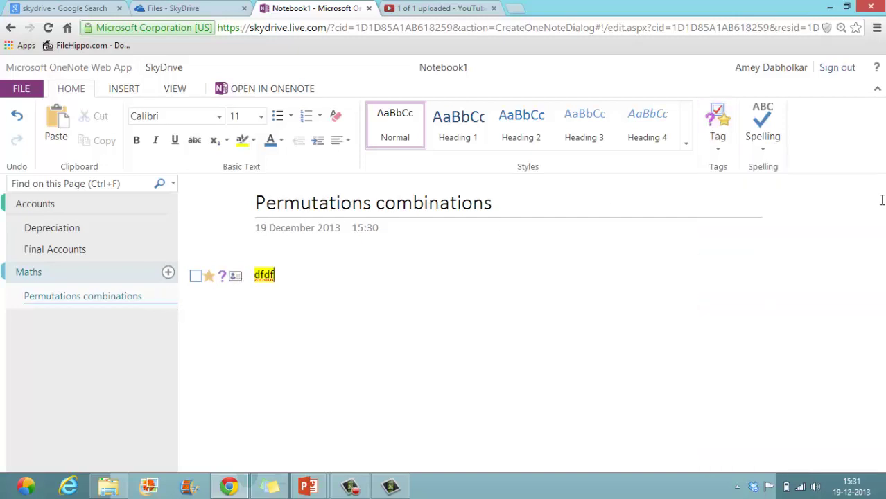
click(724, 145)
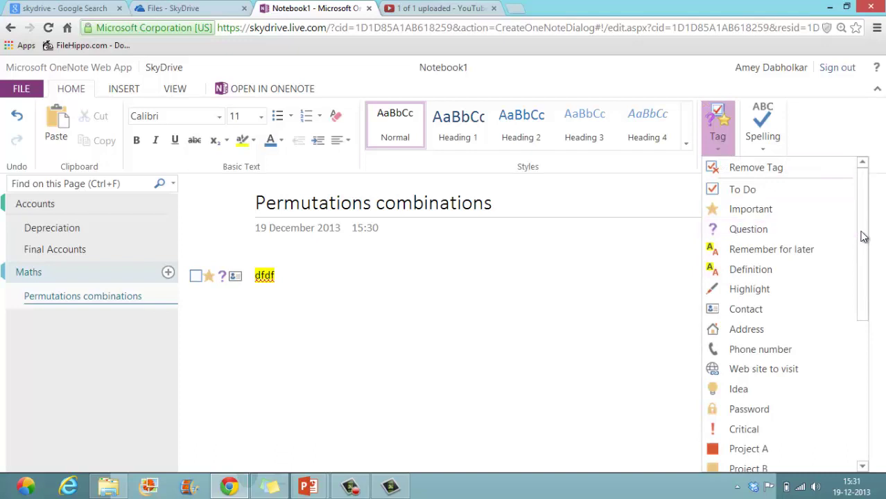
drag(863, 237, 853, 411)
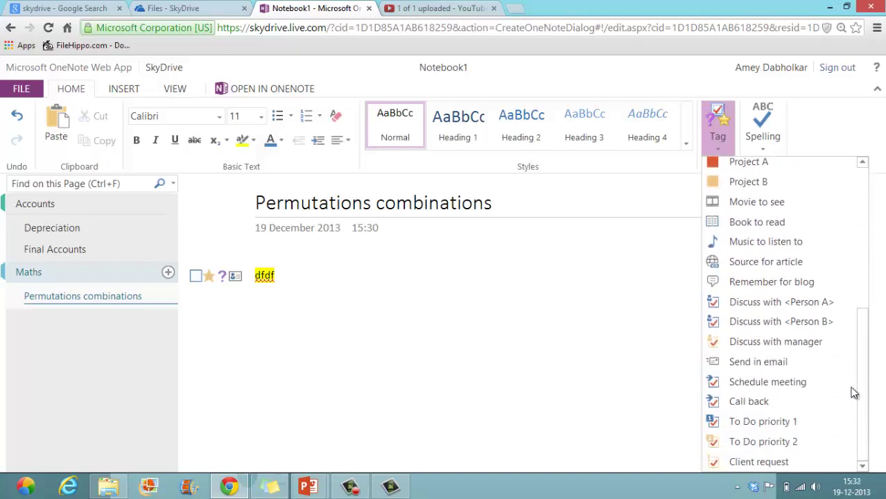
scroll(851, 367, up, 1)
click(801, 268)
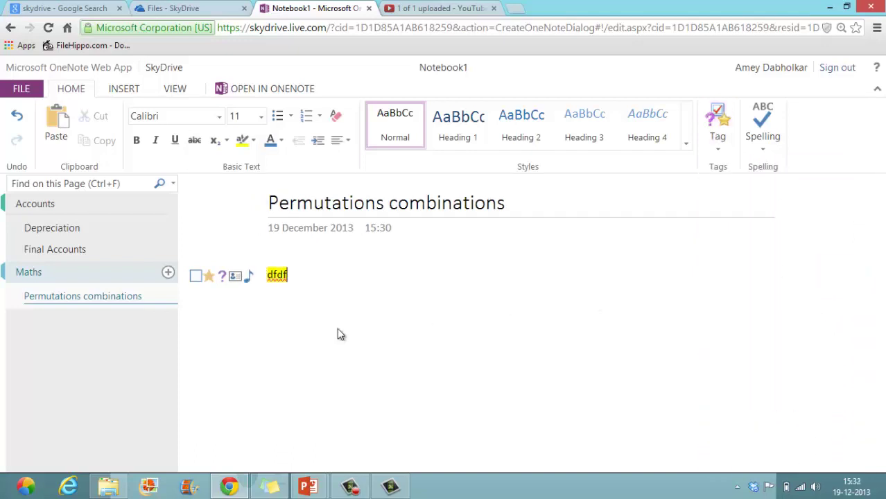
Mark the To Do tag on the "dfdf" line as complete and look at the options for the line's other tags
click(197, 277)
click(197, 277)
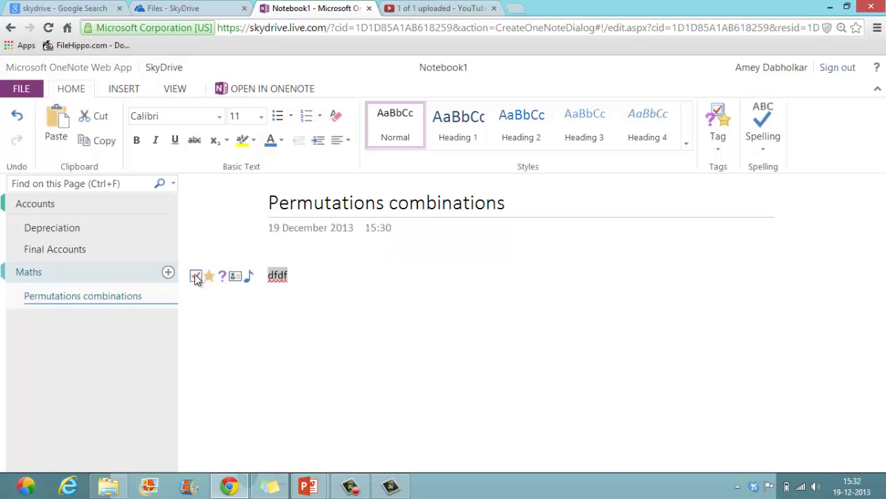
right_click(203, 275)
right_click(232, 274)
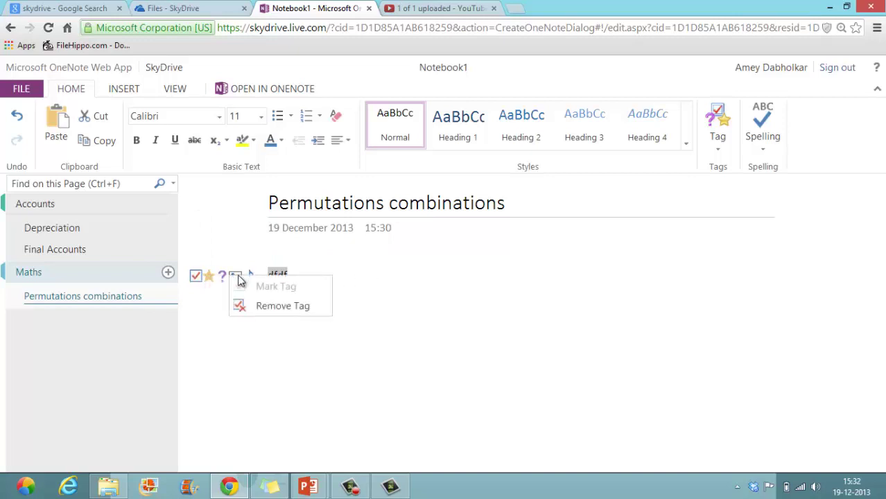
click(777, 144)
click(340, 313)
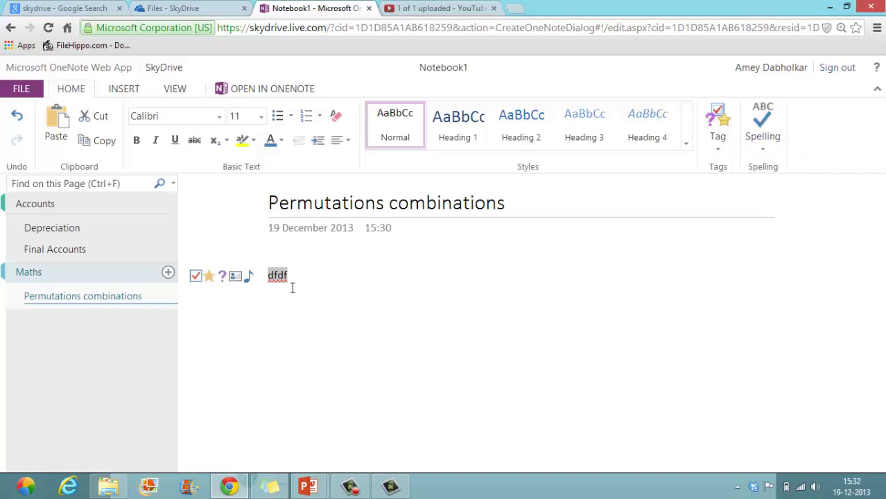
Insert the picture Exploring Excel logo.jpg from the Desktop in place of the selected "dfdf" line
click(113, 90)
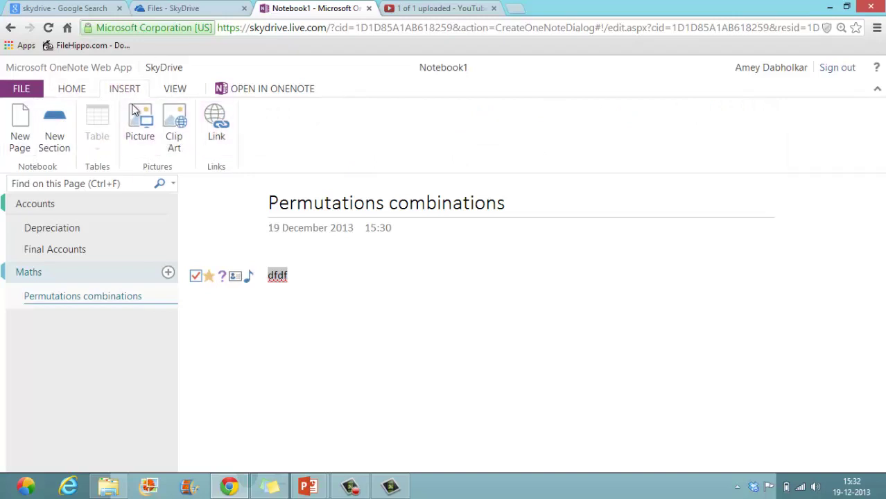
click(135, 113)
click(352, 278)
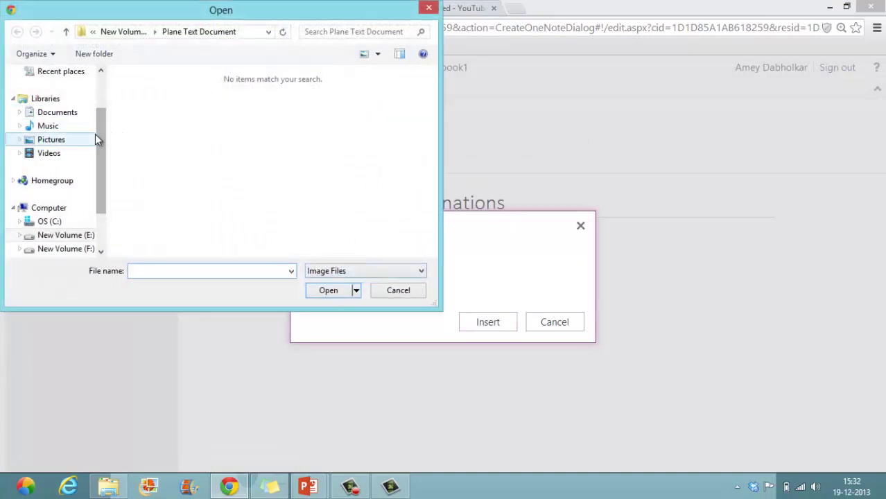
drag(104, 113, 111, 78)
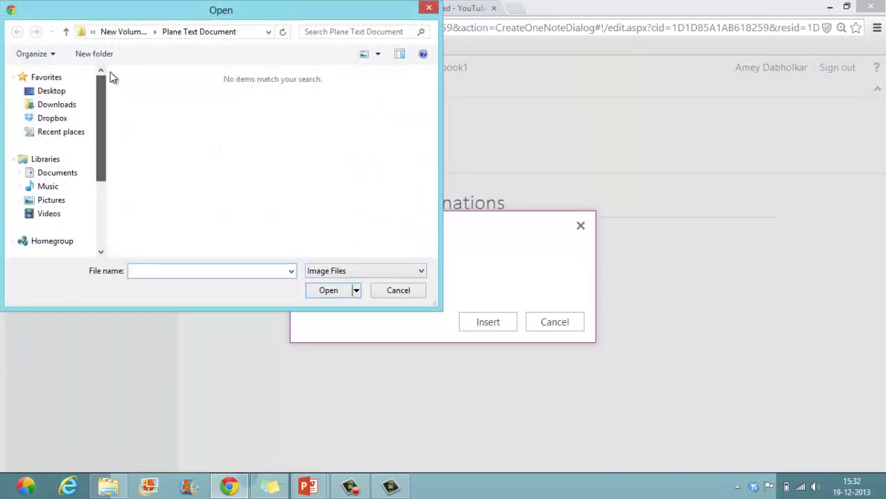
click(72, 92)
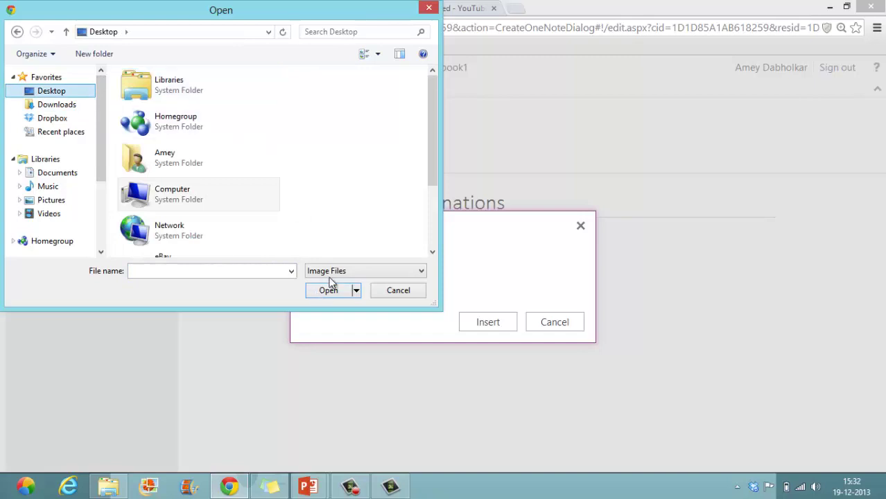
scroll(345, 179, down, 3)
drag(433, 88, 420, 179)
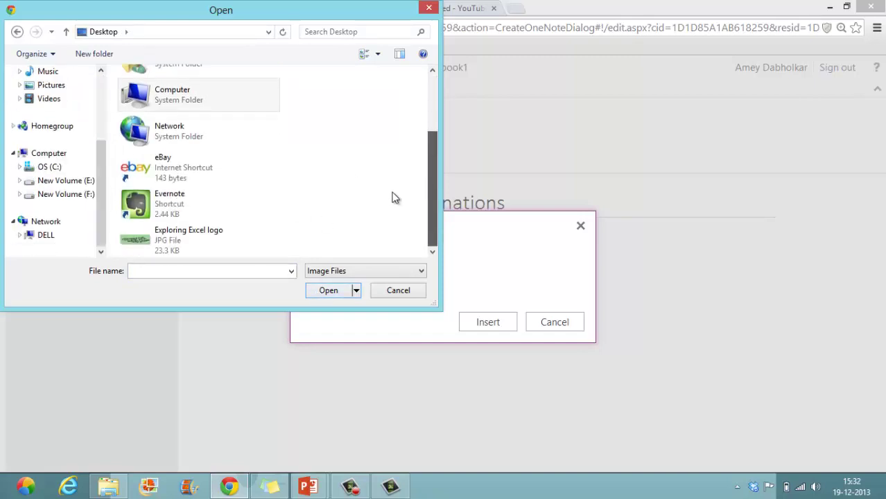
click(198, 237)
click(337, 294)
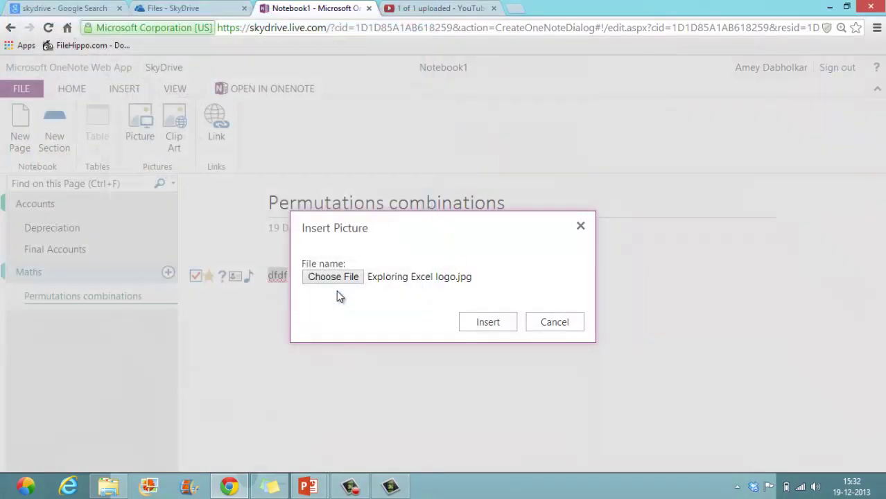
click(489, 322)
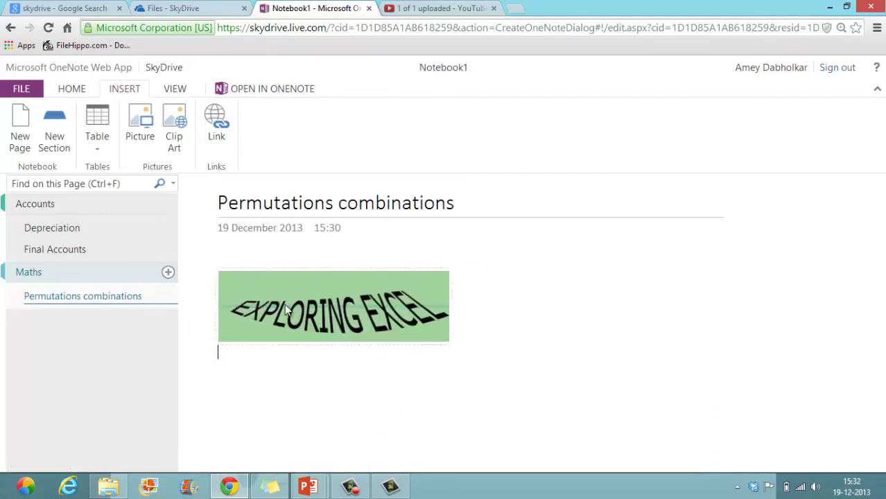
Search the clip art collection for "nature" and replace the Exploring Excel picture with the Tidal waves image
click(287, 310)
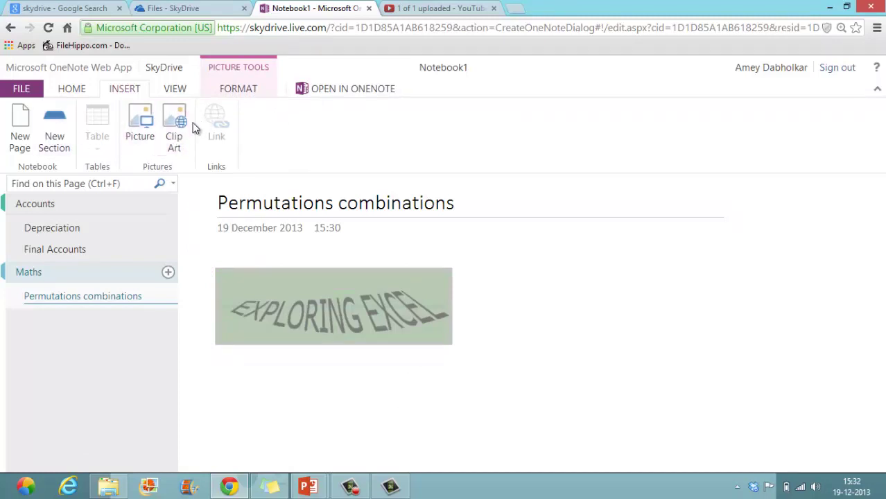
click(183, 141)
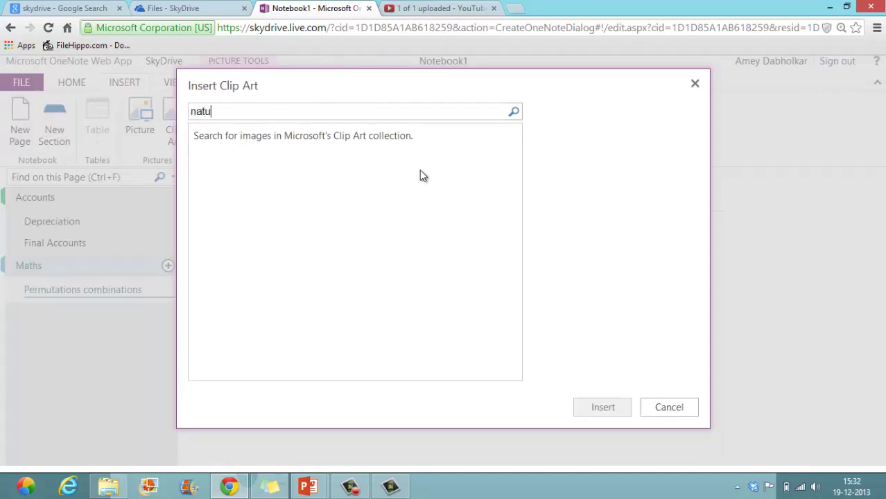
click(514, 115)
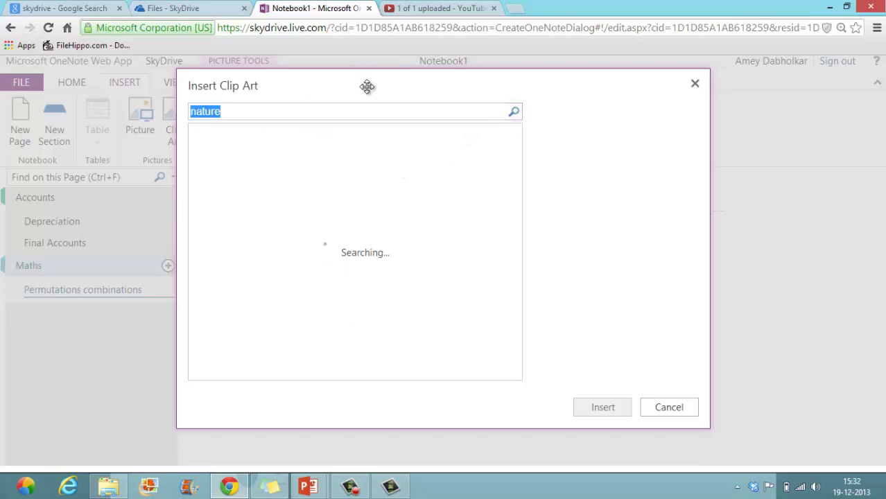
drag(367, 86, 273, 96)
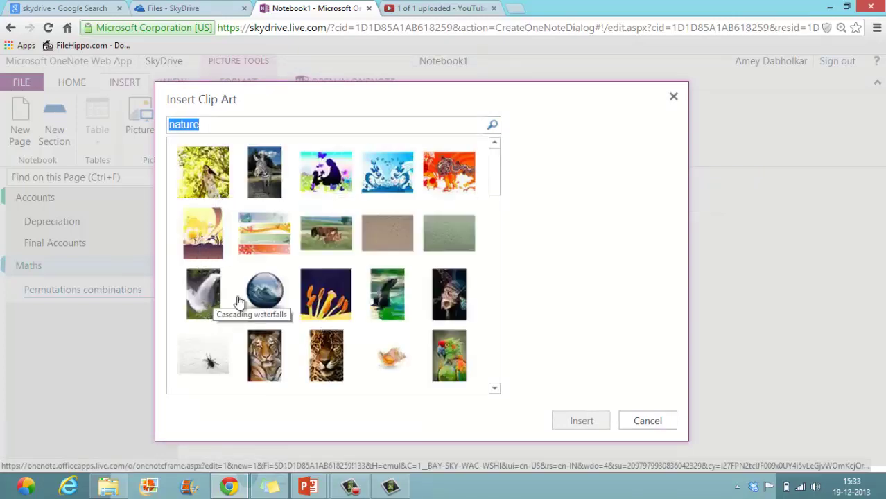
click(280, 298)
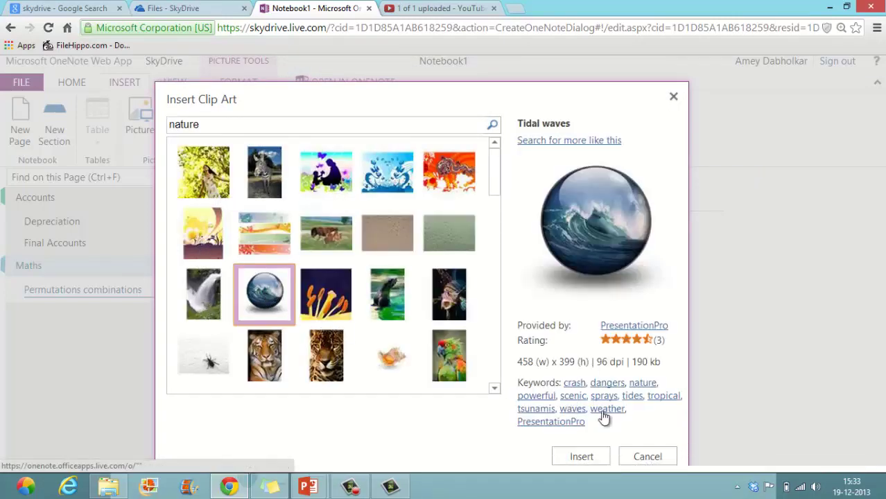
click(593, 456)
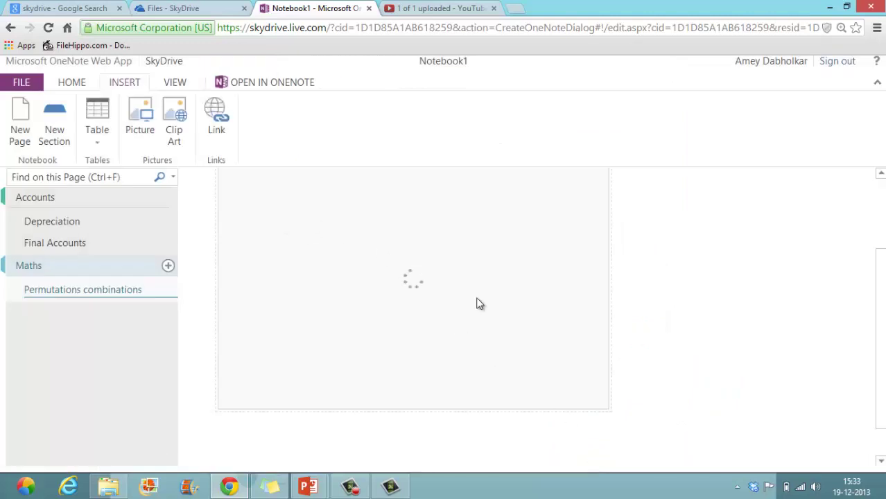
scroll(479, 313, up, 2)
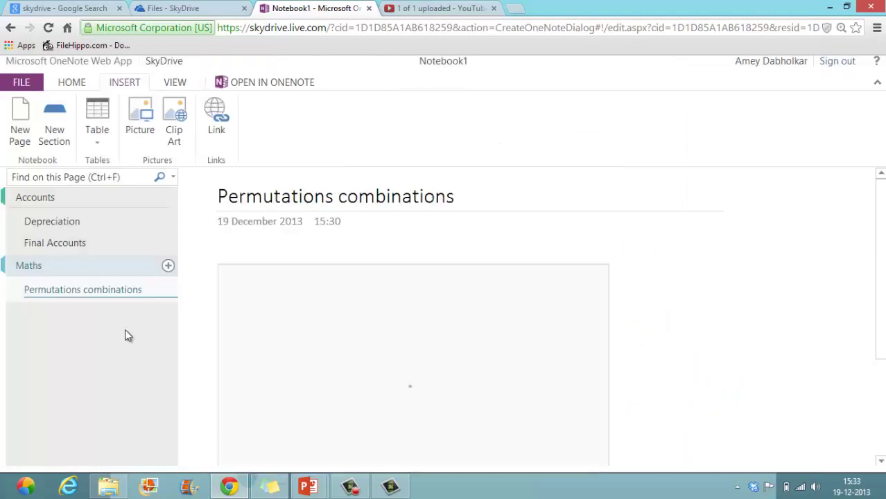
scroll(273, 317, down, 2)
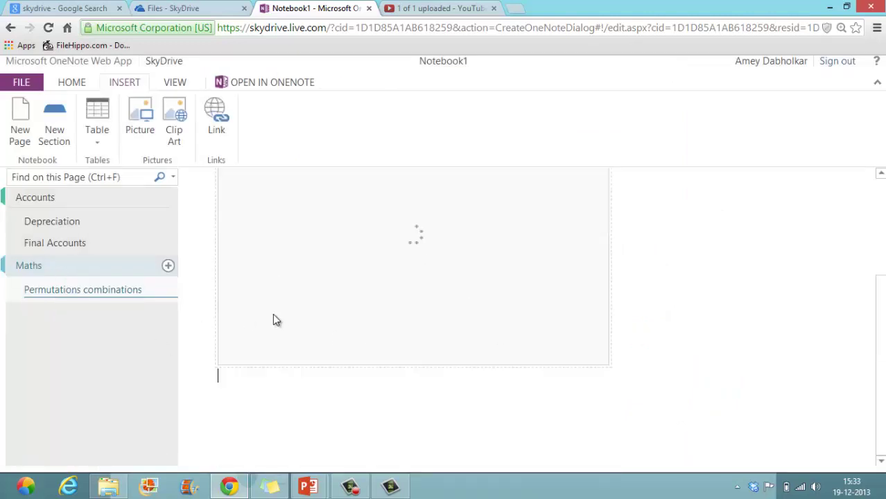
scroll(366, 354, up, 2)
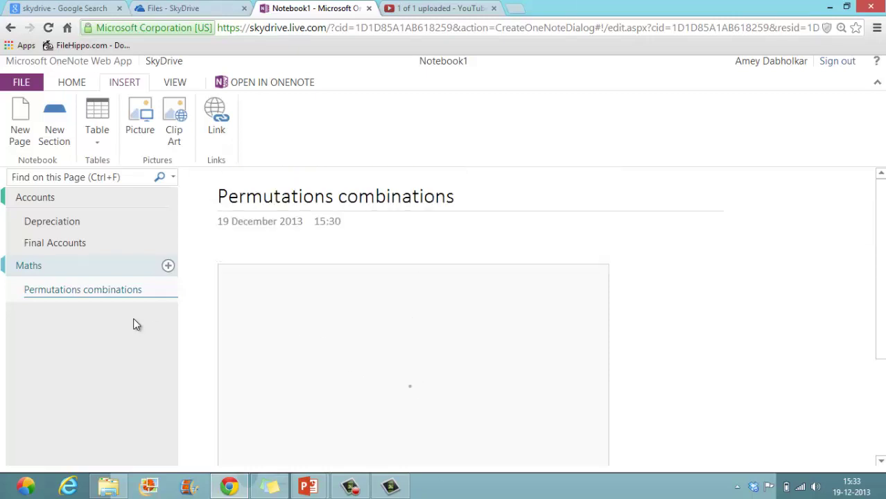
View the link insertion options without adding a link and try to display the page versions
click(213, 138)
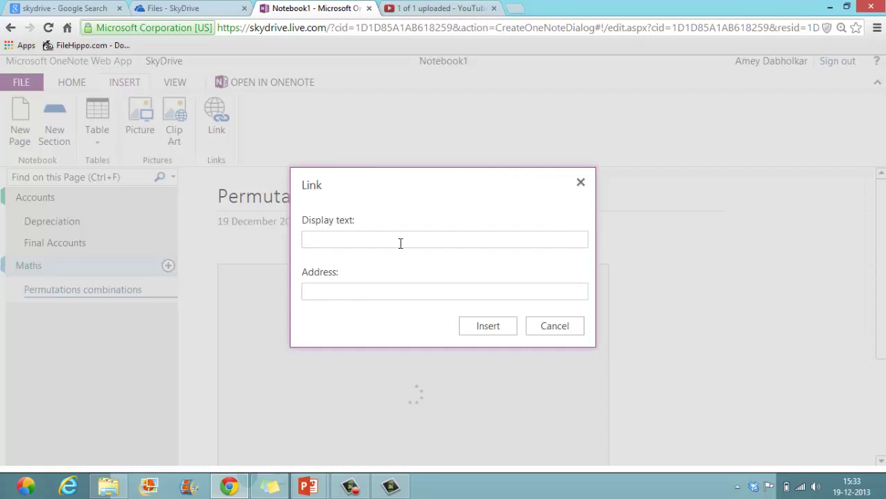
click(581, 182)
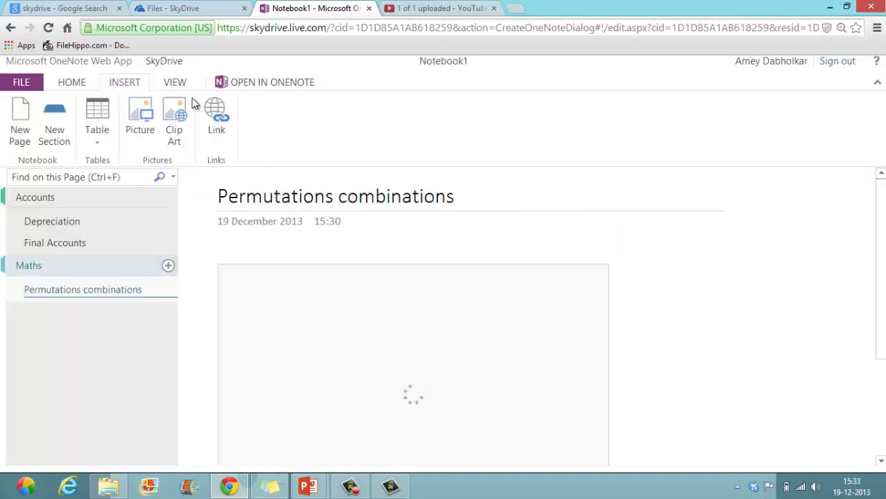
click(168, 82)
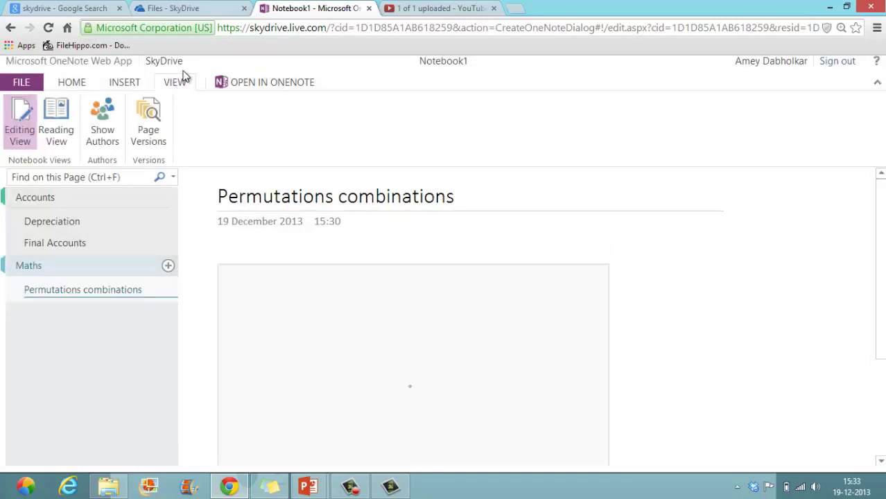
click(154, 143)
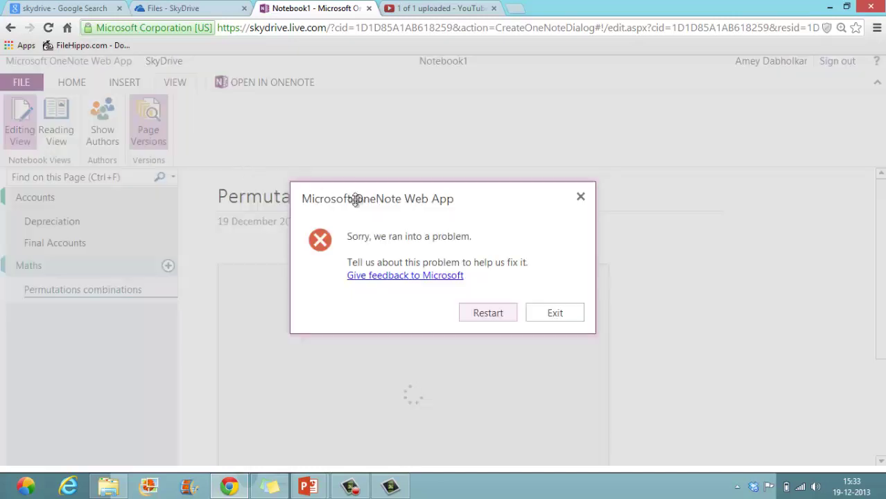
Exit the current notebook session, then reopen Notebook1 from the SkyDrive files and display its view commands
click(542, 314)
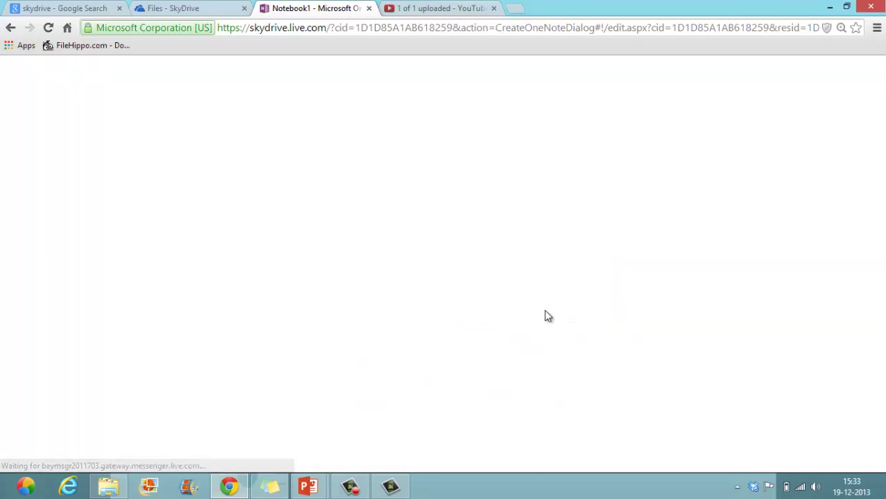
click(189, 8)
click(324, 6)
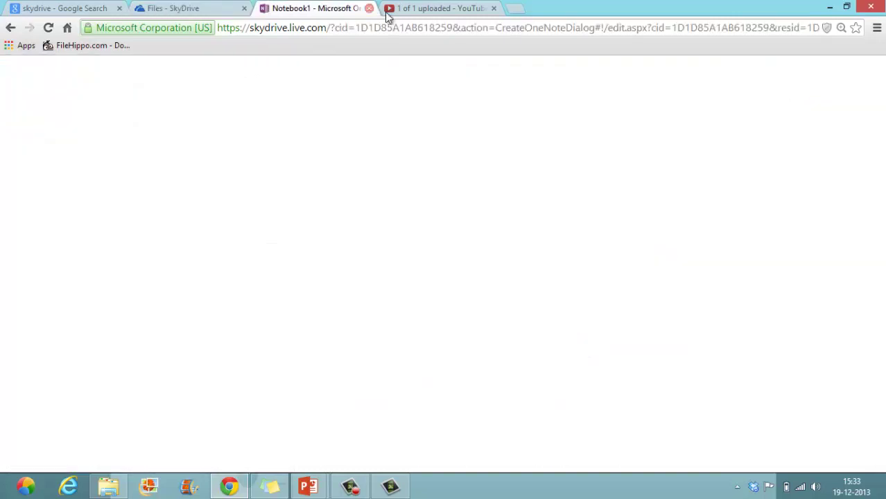
click(216, 7)
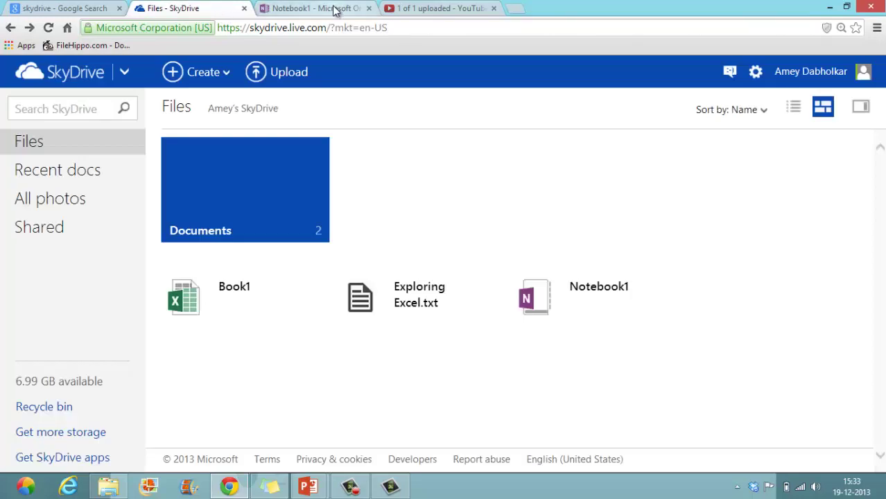
click(331, 10)
click(196, 8)
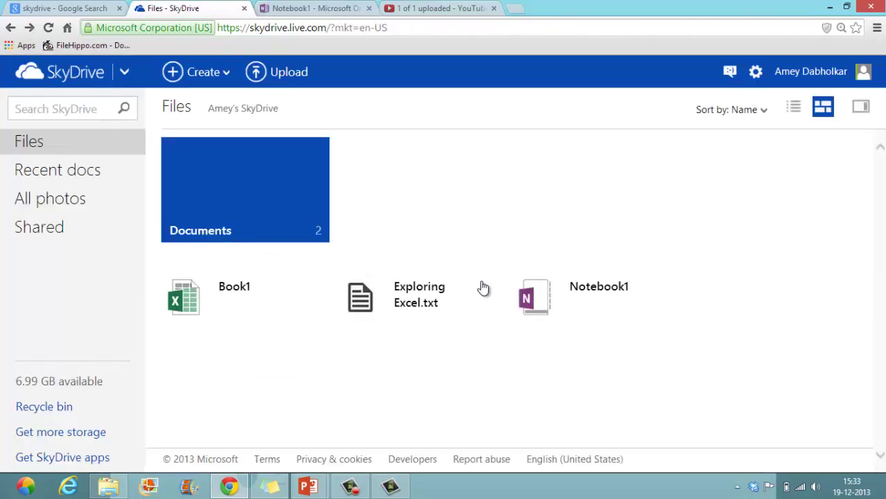
click(560, 305)
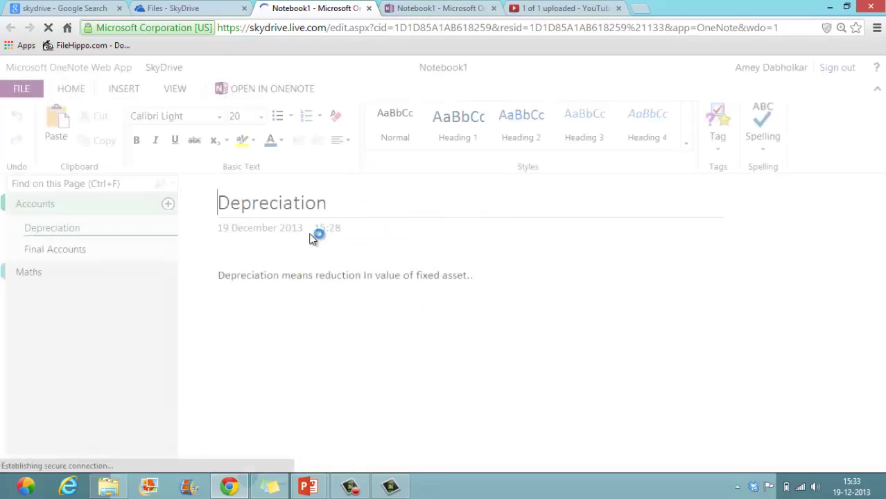
click(179, 91)
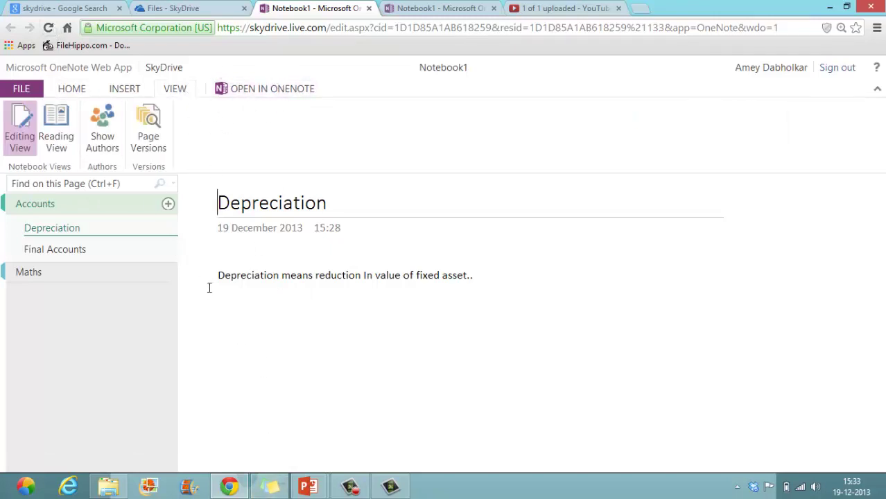
Launch the OneNote desktop application
key(super+r)
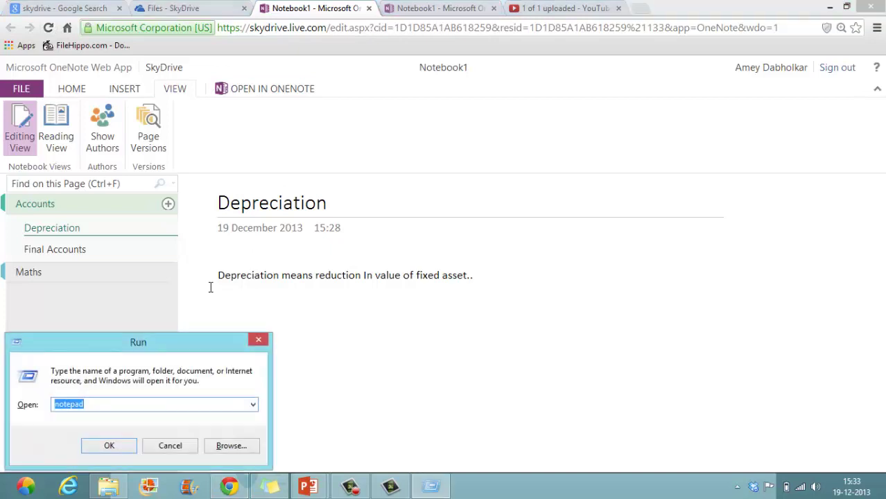
key(BackSpace)
text(e)
key(Return)
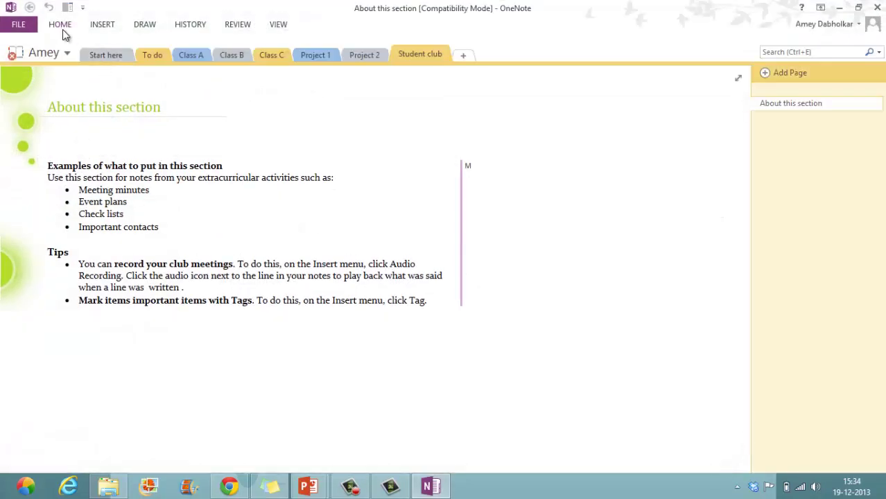
Browse the notebook's sections, including Start here, To do, Class A, Class B and Project 1, ending on Class C
click(125, 55)
click(155, 58)
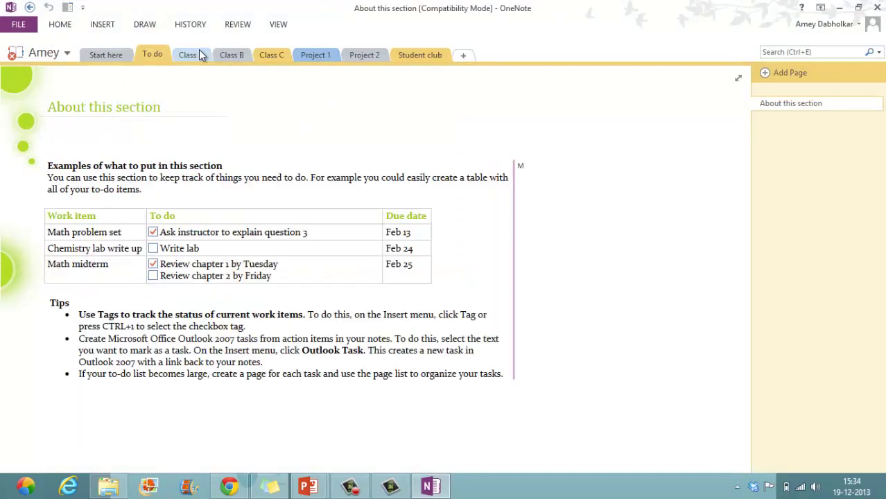
click(238, 59)
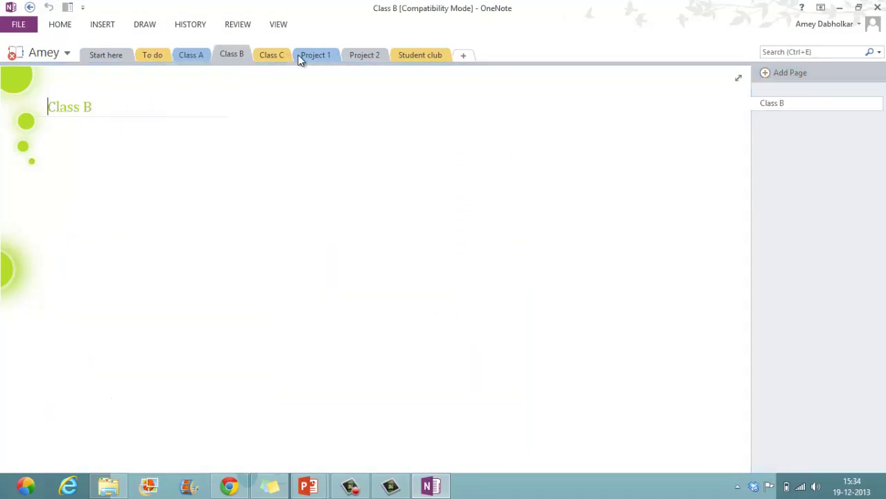
click(316, 56)
click(113, 56)
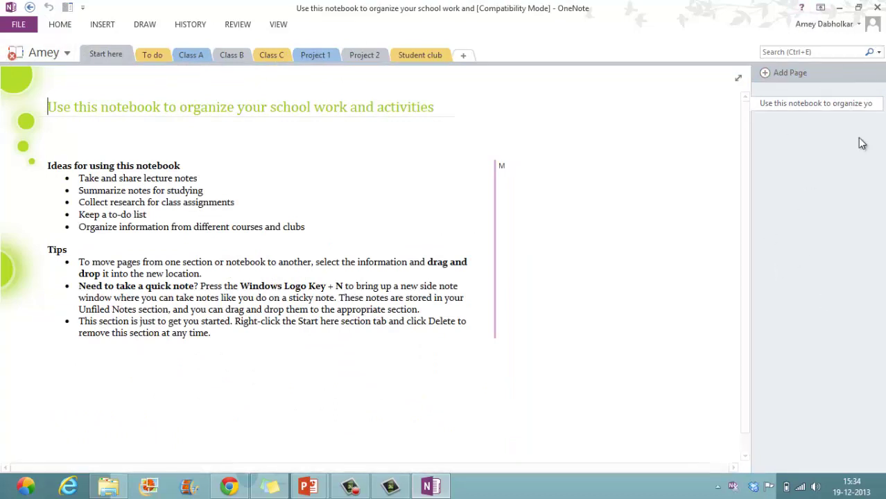
click(161, 59)
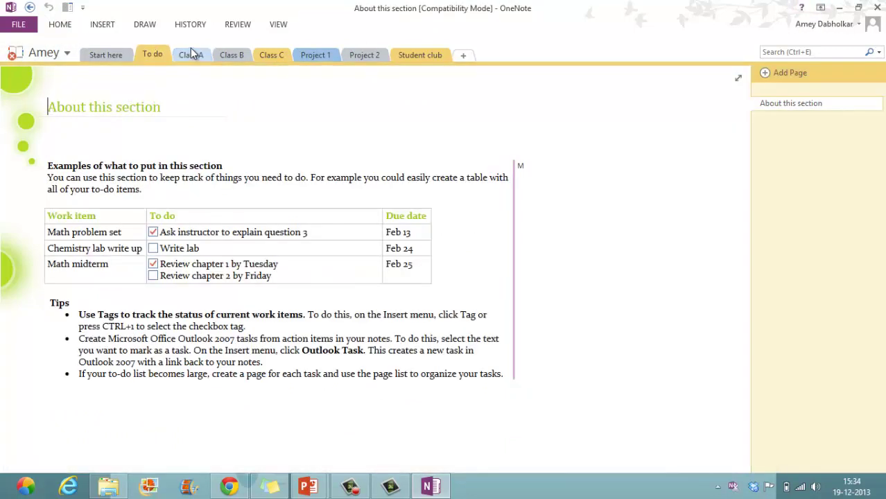
click(194, 53)
click(240, 60)
click(271, 56)
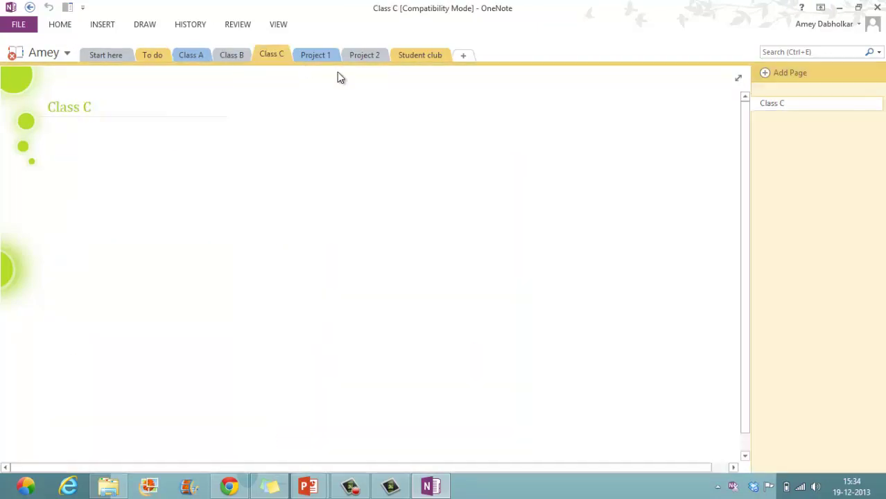
Review the home, insertion and drawing commands for the Class C page and keep the full ribbon permanently displayed
click(60, 25)
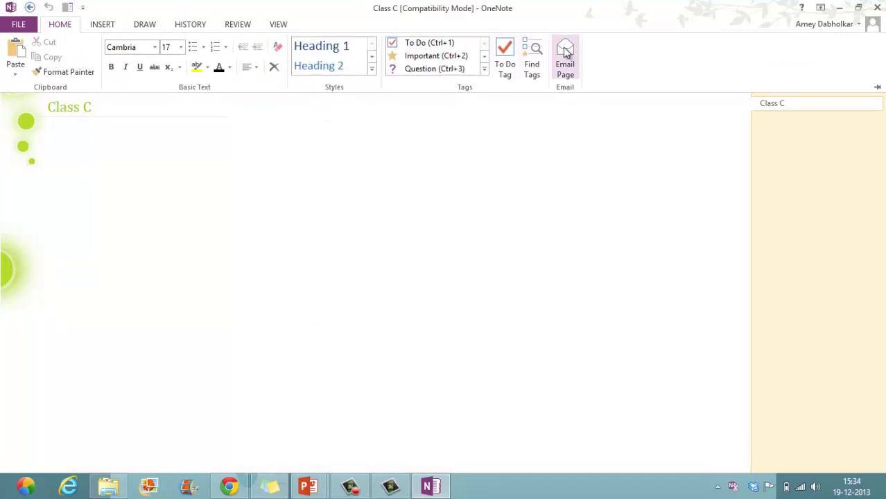
click(102, 25)
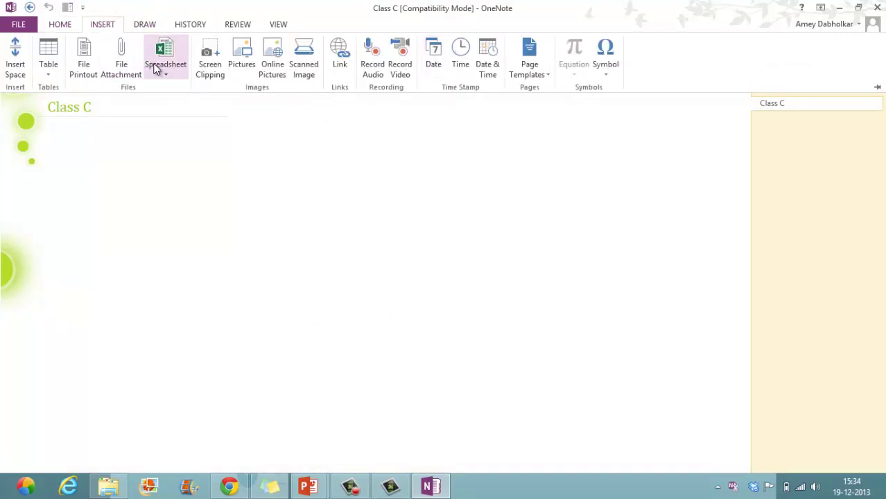
key(Escape)
click(156, 26)
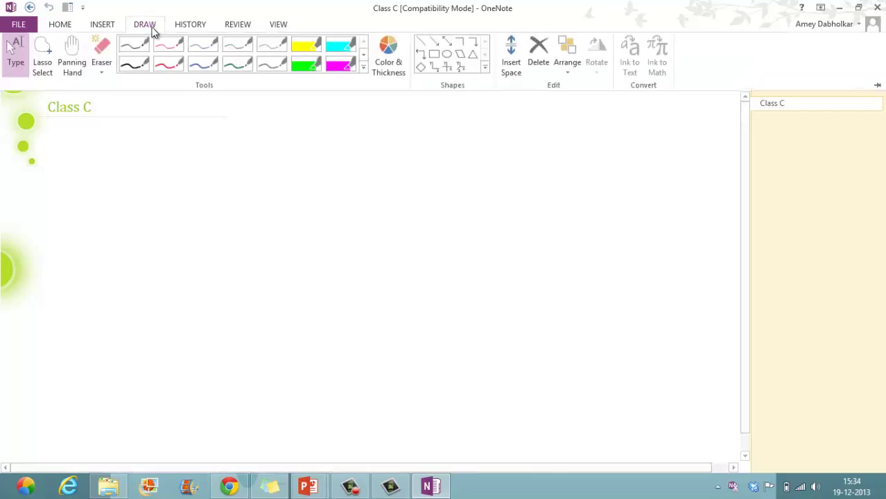
key(ctrl+F1)
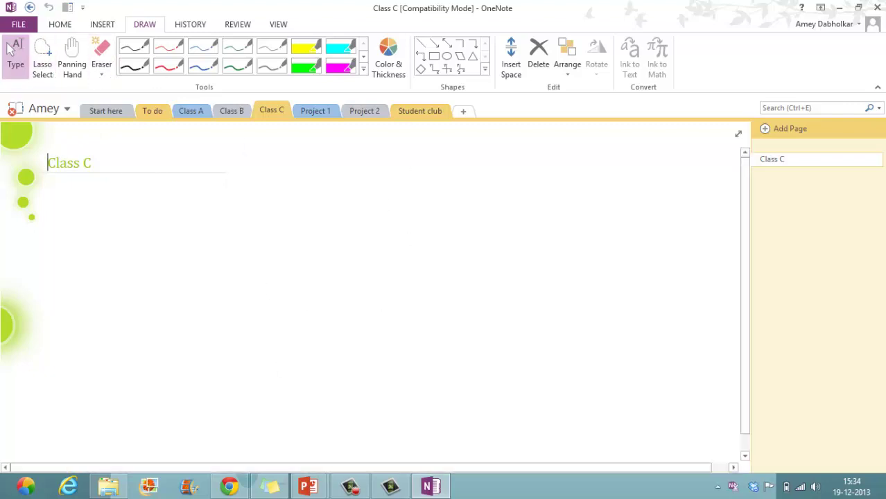
Review the history, proofing and view commands available for the Class C page
click(203, 26)
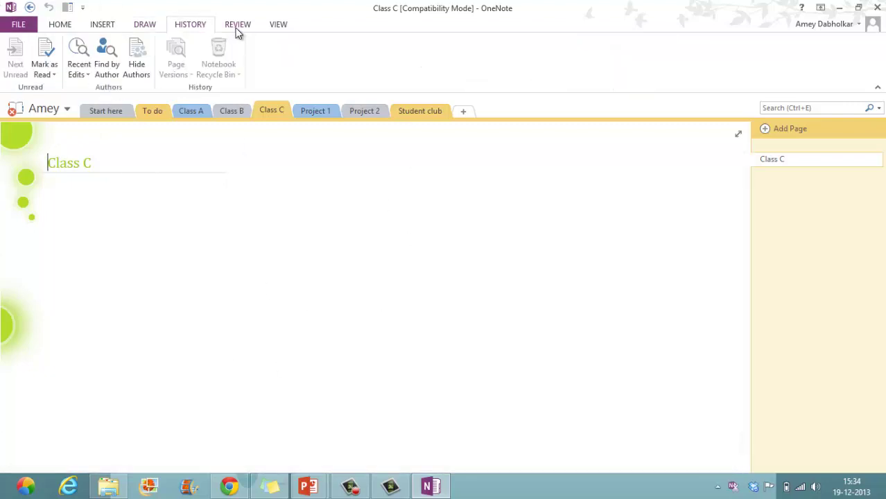
click(237, 27)
click(276, 27)
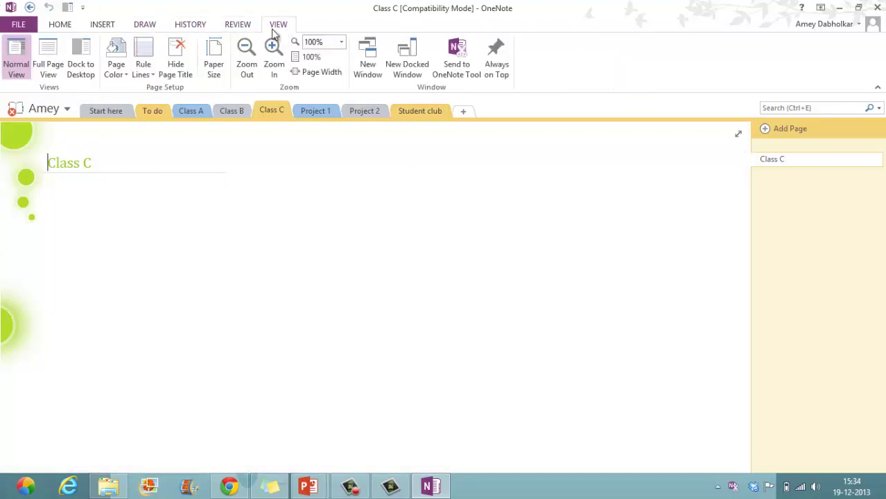
right_click(340, 27)
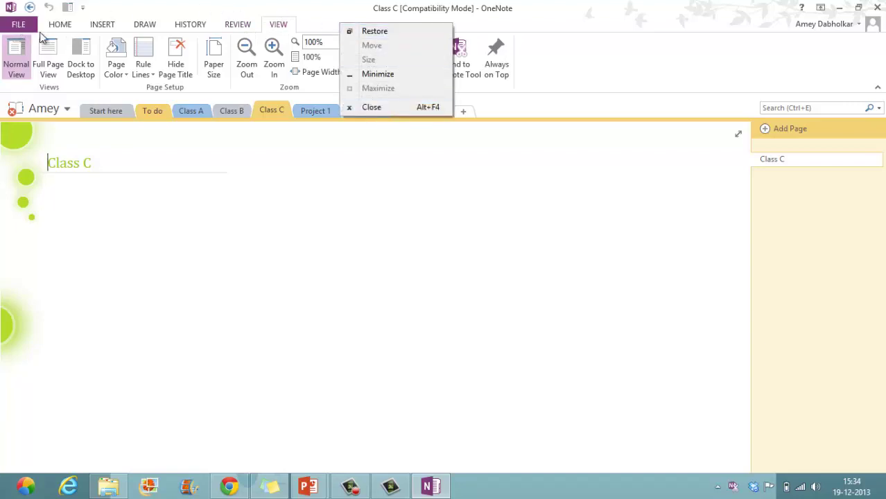
View the Notebook Information for the open notebooks, then return to the Class C page
click(29, 24)
click(21, 24)
click(22, 21)
click(20, 24)
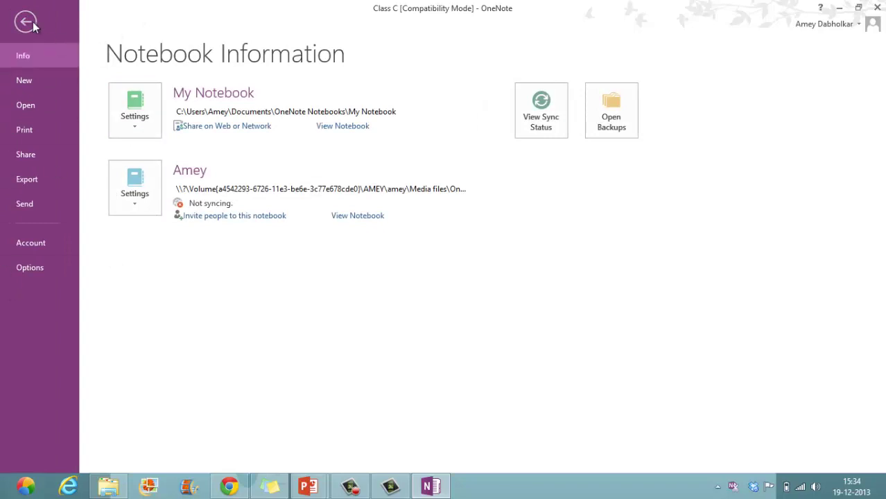
click(26, 22)
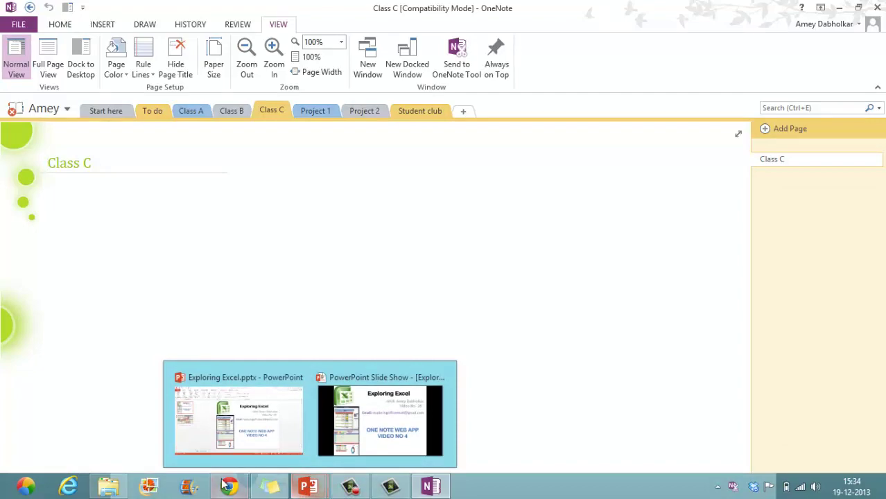
Switch to the running Exploring Excel PowerPoint slide show and advance it to the "Feel Free to Subscribe" slide
click(361, 430)
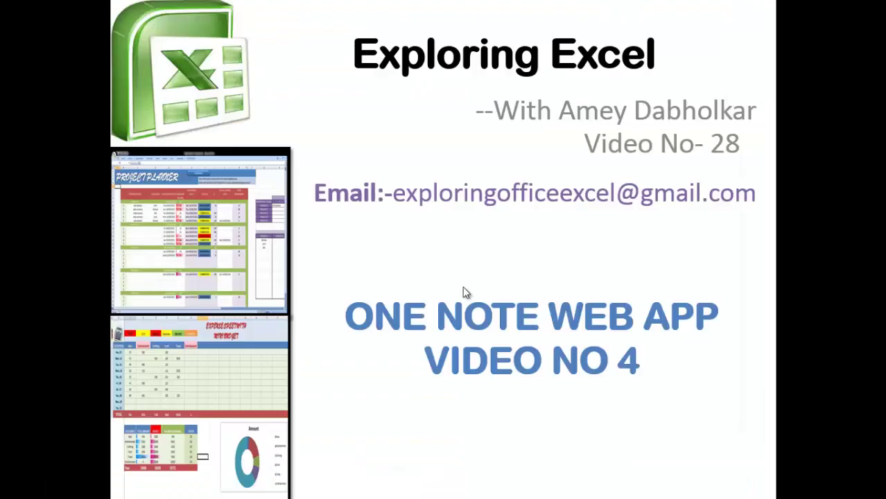
click(500, 114)
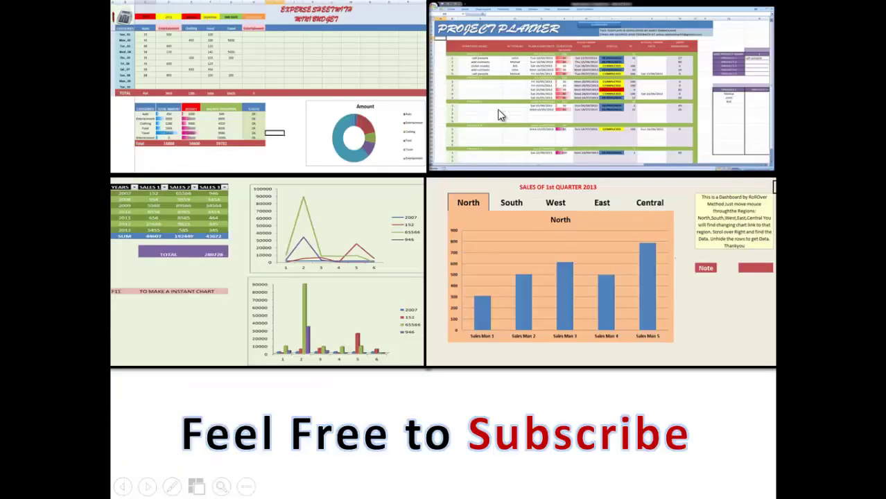